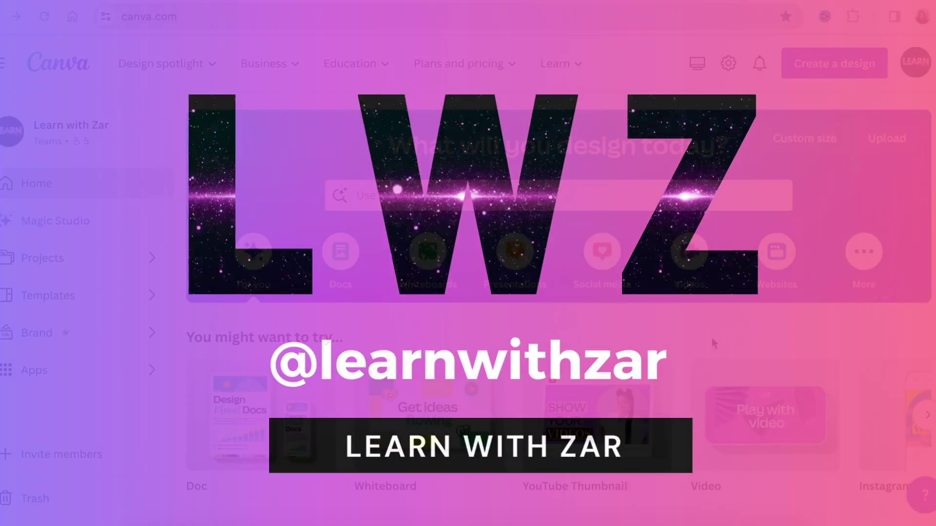
# Start a blank video design from the Video option and make its page background black
pyautogui.moveTo(768, 425)
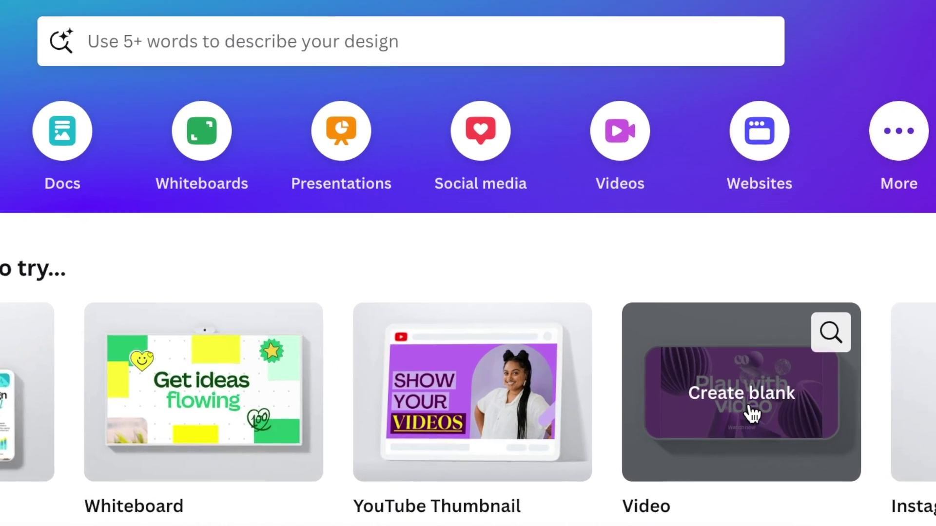
pyautogui.click(752, 413)
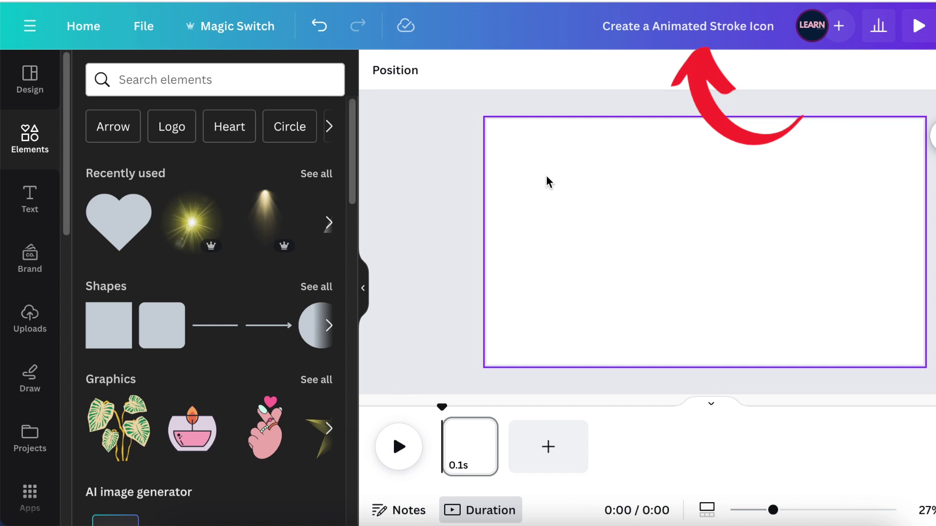
pyautogui.click(549, 252)
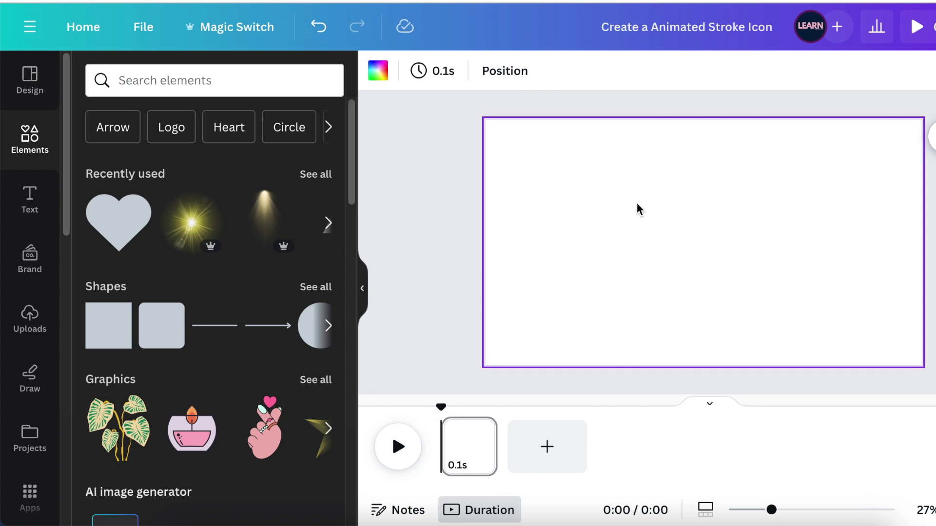
pyautogui.click(374, 74)
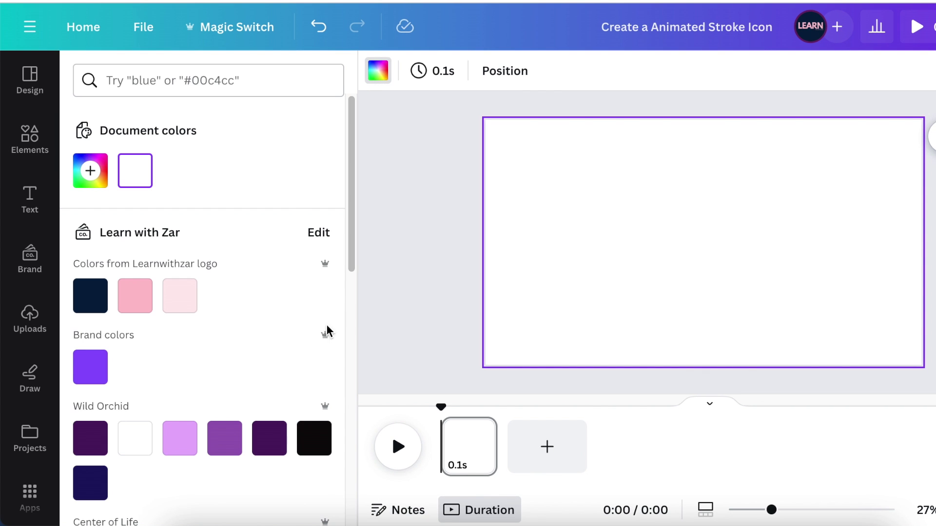
pyautogui.click(312, 441)
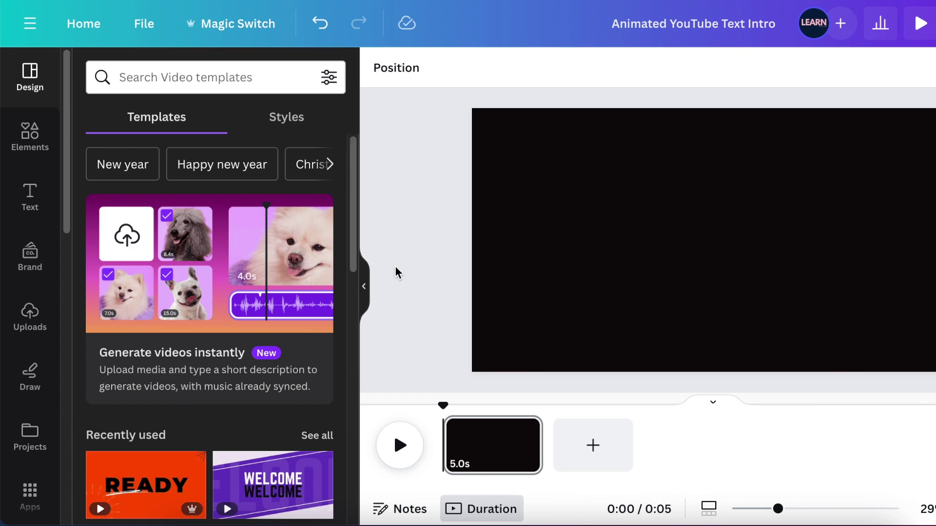
# Add a text box and set its font size to 330
pyautogui.press('t')
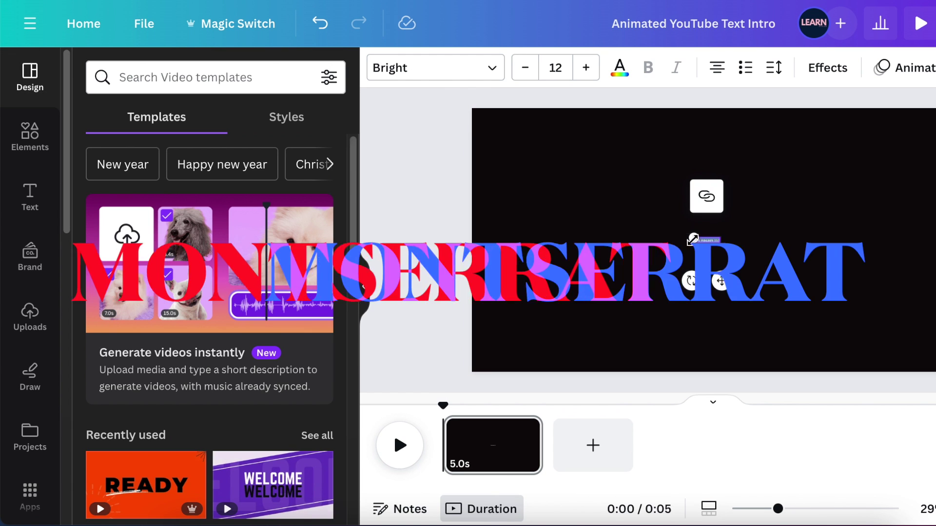
pyautogui.moveTo(685, 234); pyautogui.dragTo(537, 211)
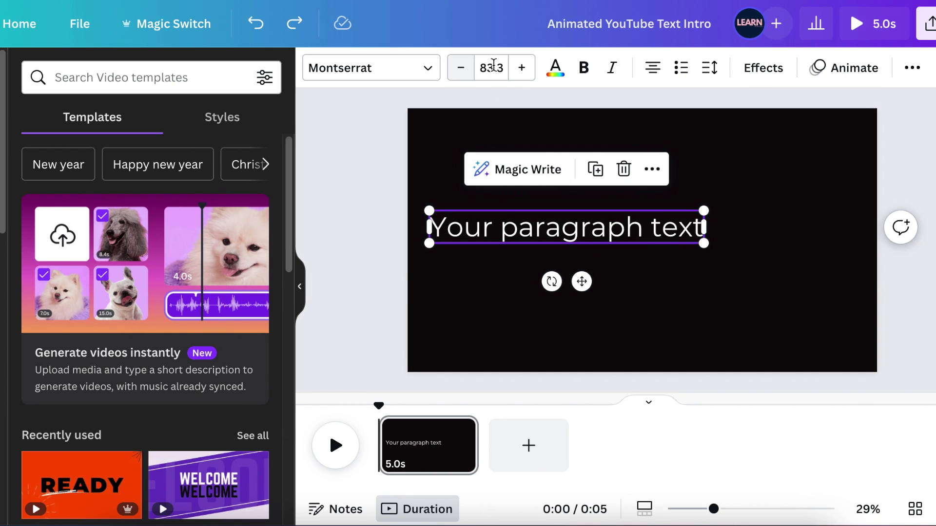
pyautogui.click(502, 72)
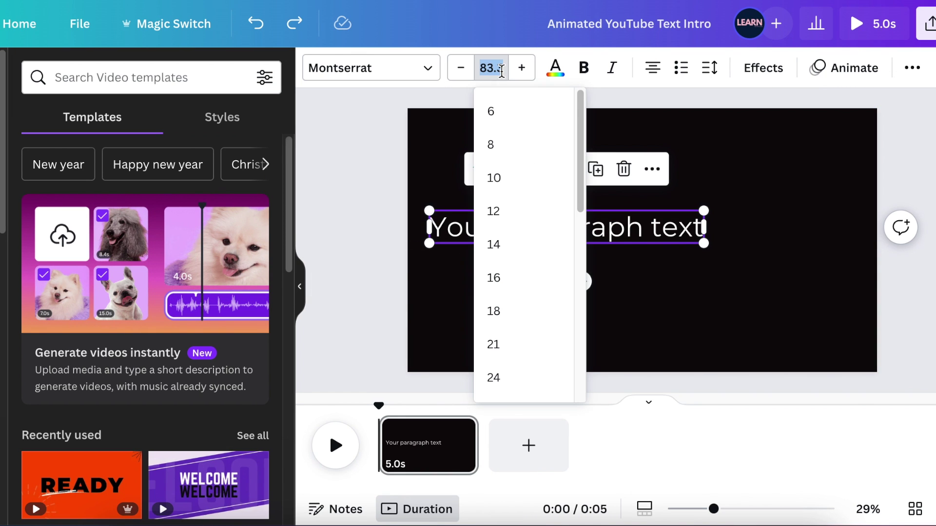
pyautogui.write('330')
pyautogui.press('Return')
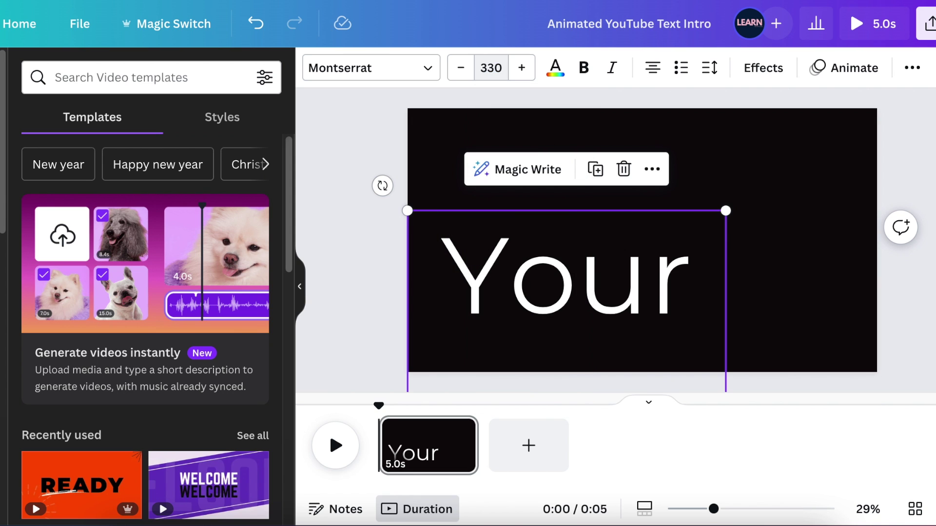
# Replace the text with SHINE, widen it to one line and centre it on the page
pyautogui.doubleClick(602, 302)
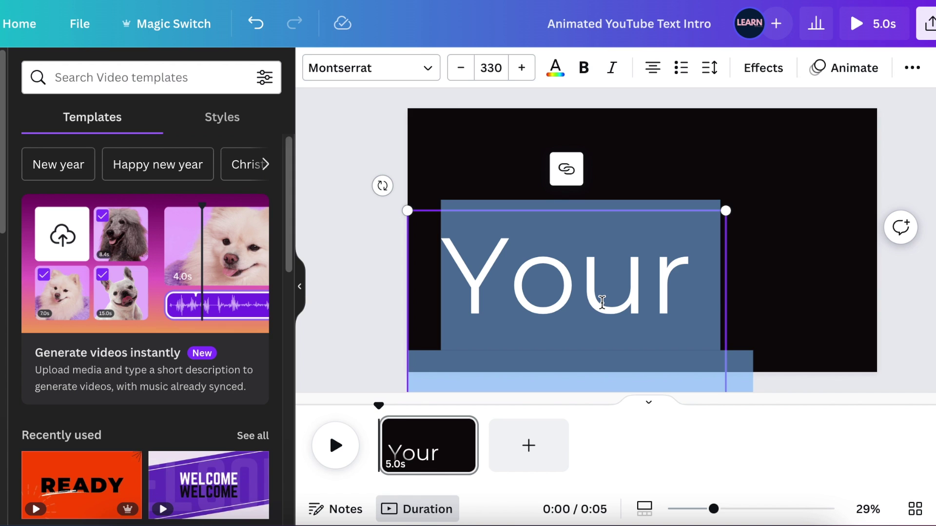
pyautogui.write('SHI')
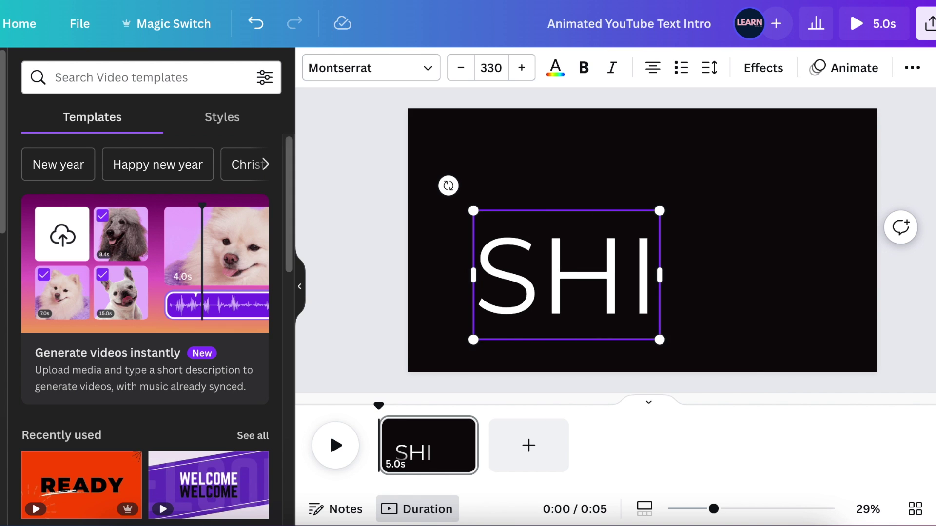
pyautogui.write('NE')
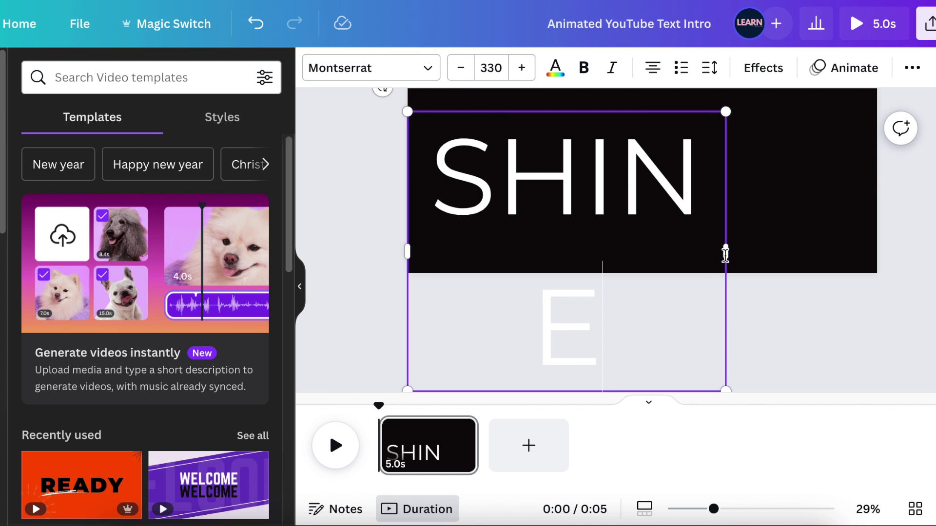
pyautogui.moveTo(726, 251); pyautogui.dragTo(786, 250)
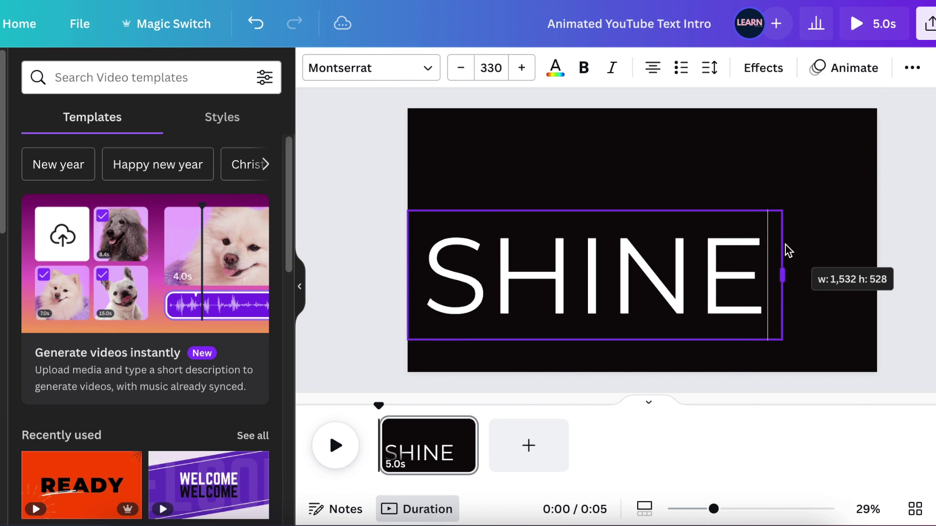
pyautogui.moveTo(742, 278); pyautogui.dragTo(758, 262)
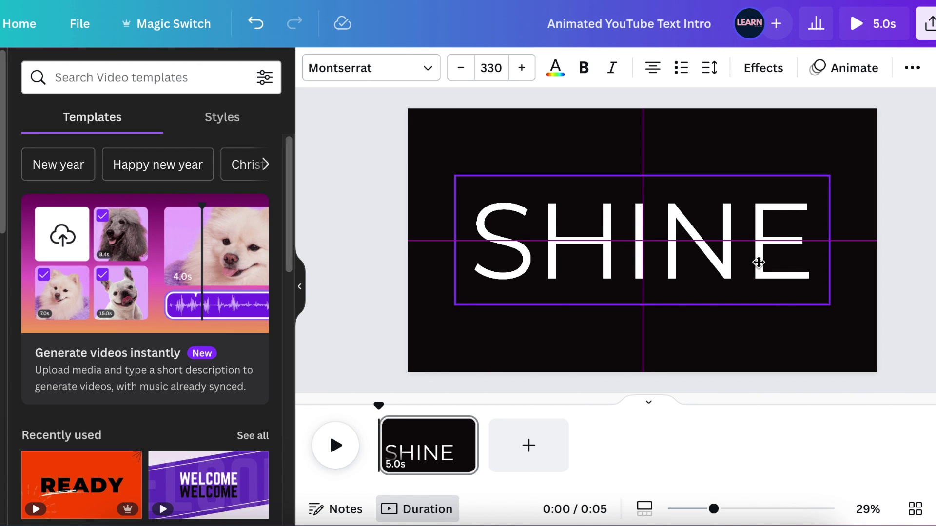
pyautogui.moveTo(758, 262); pyautogui.dragTo(758, 263)
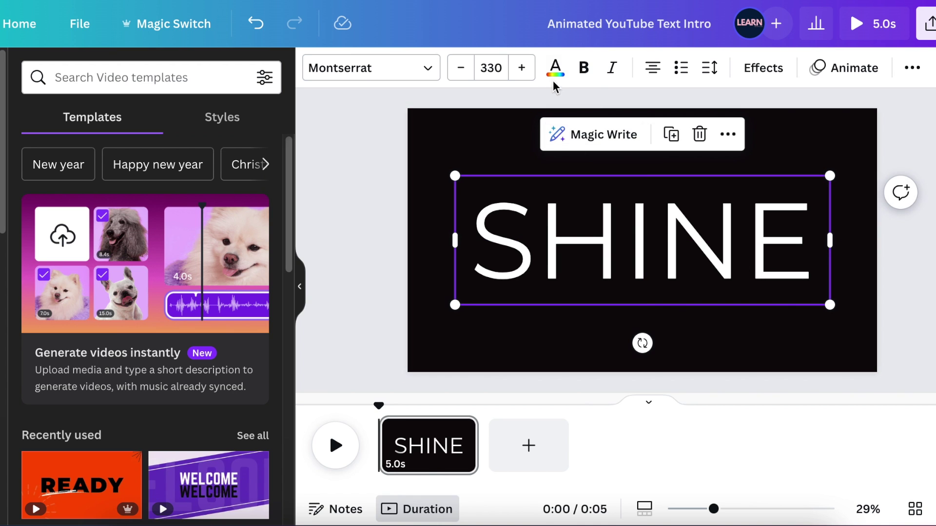
# Make SHINE bold and colour it with the default yellow swatch
pyautogui.click(585, 70)
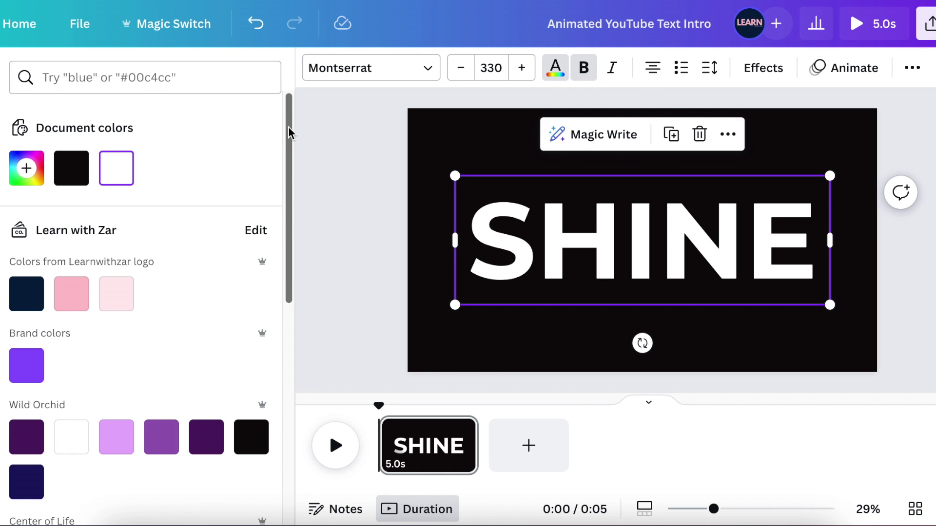
pyautogui.moveTo(288, 132); pyautogui.dragTo(288, 361)
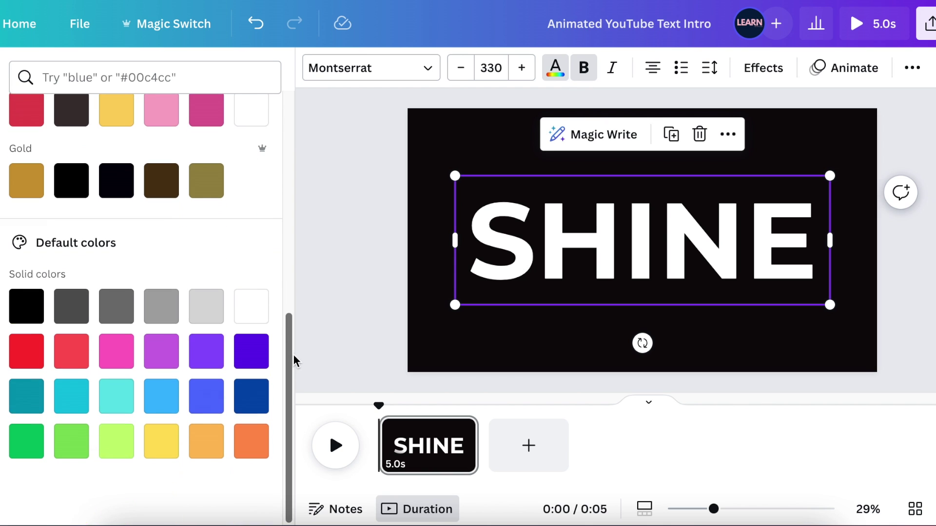
pyautogui.click(161, 441)
pyautogui.click(449, 282)
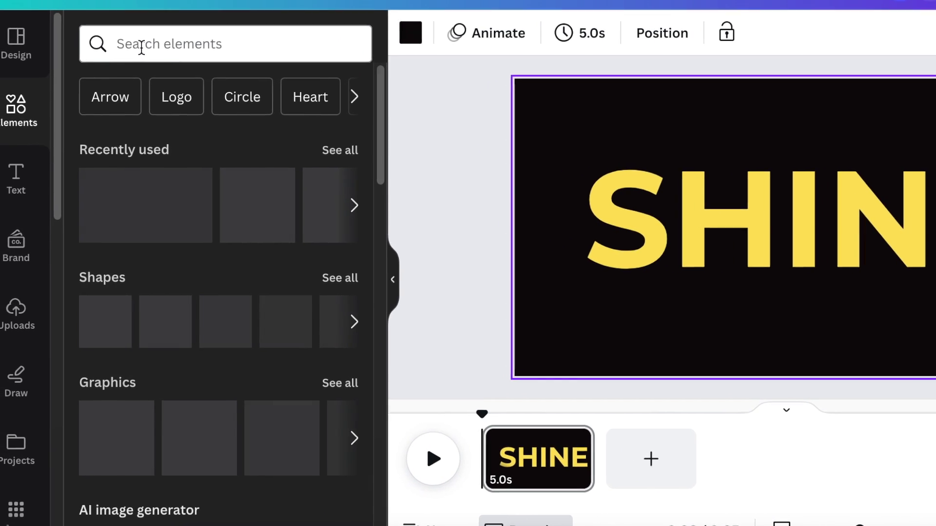
# Search elements for FLASH and place the yellow flash graphic on the S of SHINE
pyautogui.click(134, 48)
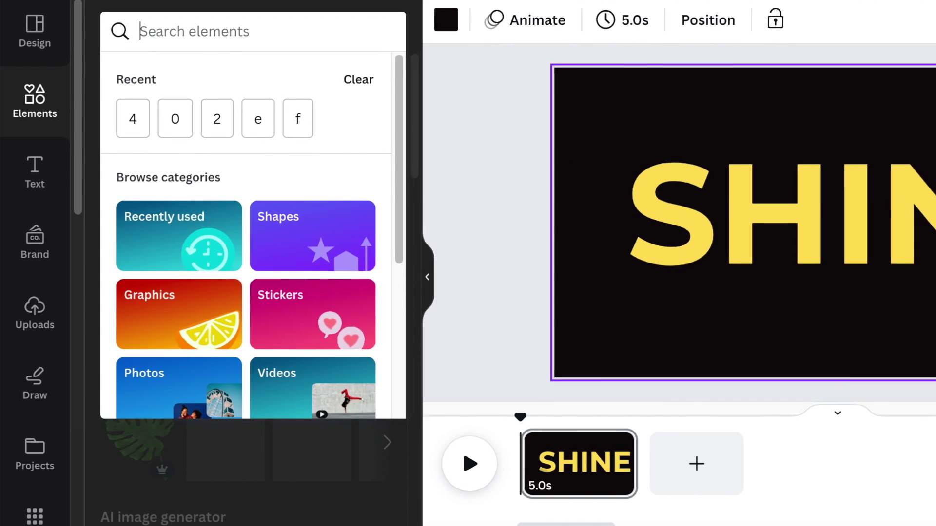
pyautogui.write('FLASH')
pyautogui.press('Return')
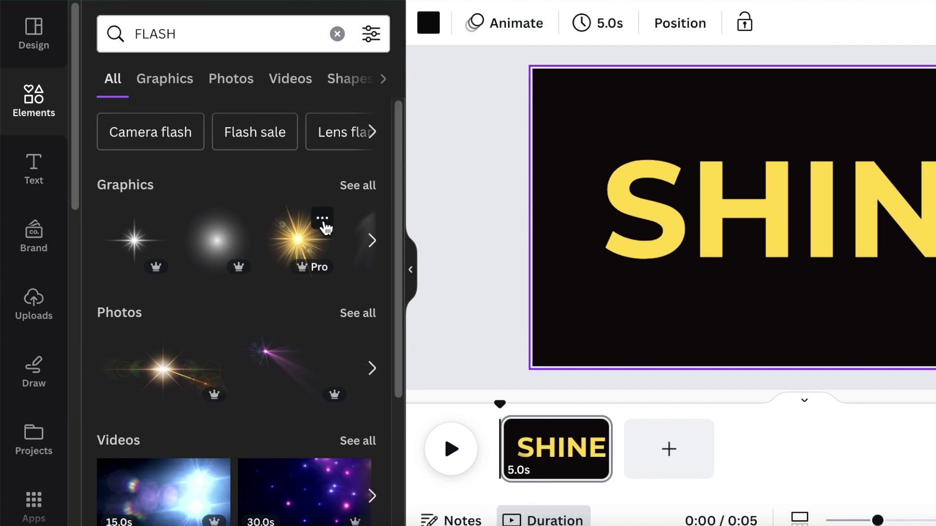
pyautogui.click(323, 219)
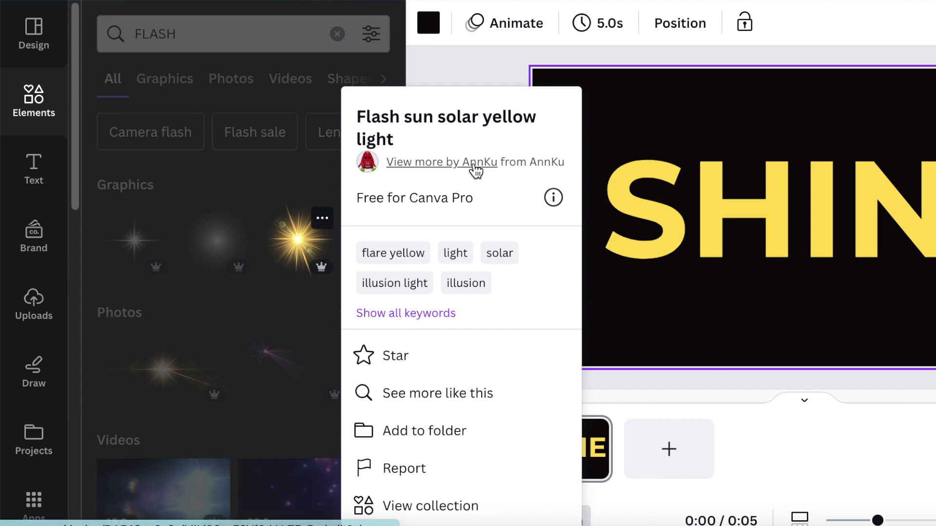
pyautogui.click(297, 252)
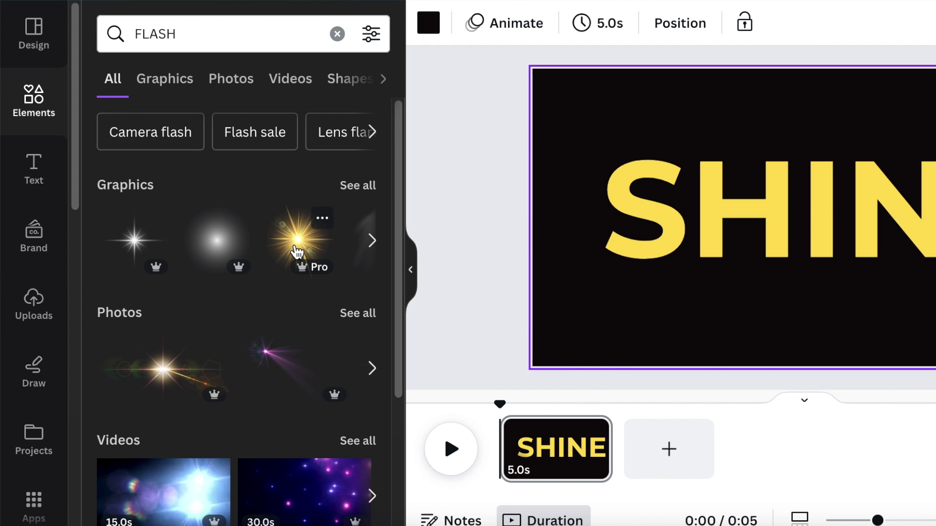
pyautogui.click(297, 252)
pyautogui.moveTo(869, 114); pyautogui.dragTo(700, 111)
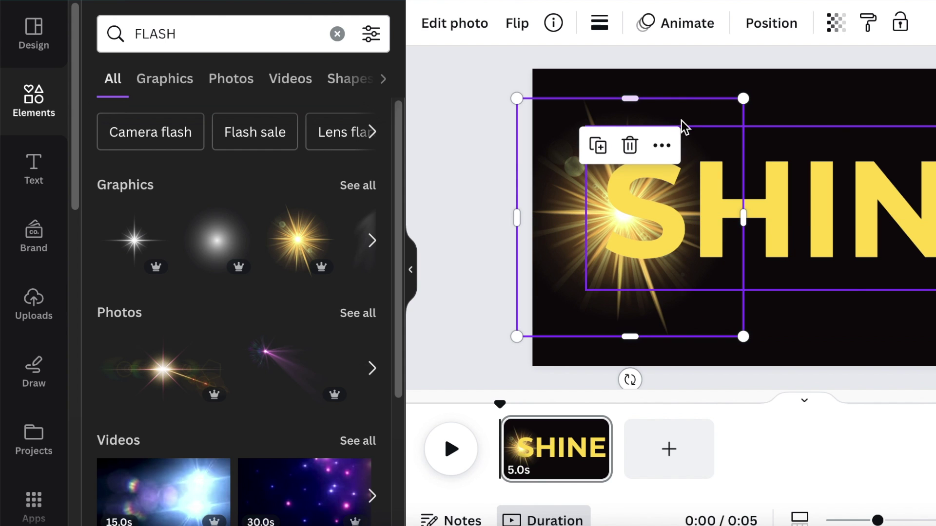
# Change the flash's layer order and enlarge it over the S
pyautogui.click(662, 145)
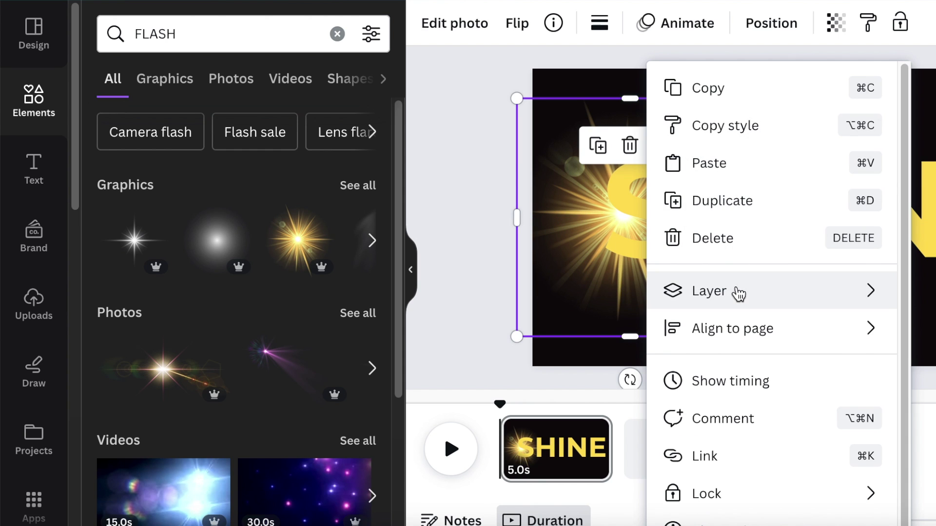
pyautogui.click(916, 327)
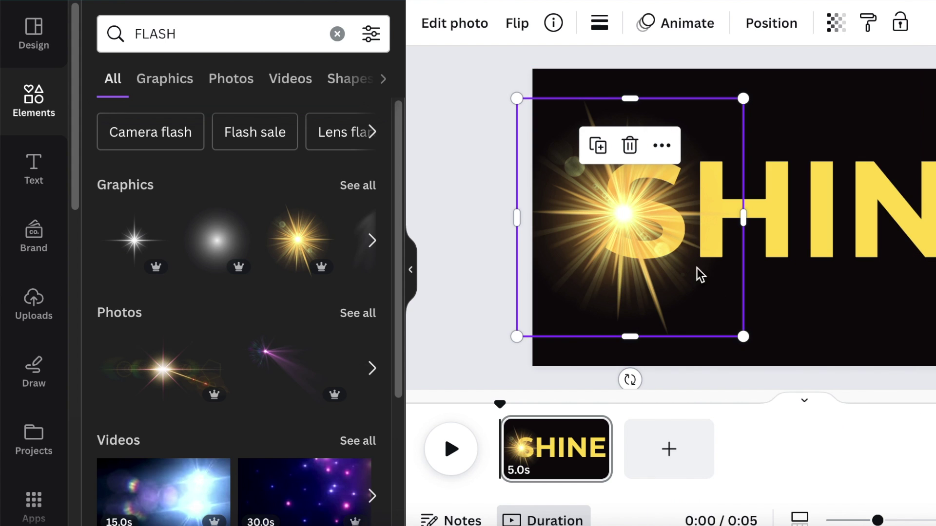
pyautogui.moveTo(747, 90); pyautogui.dragTo(806, 54)
pyautogui.moveTo(518, 336); pyautogui.dragTo(484, 414)
pyautogui.moveTo(629, 302); pyautogui.dragTo(639, 299)
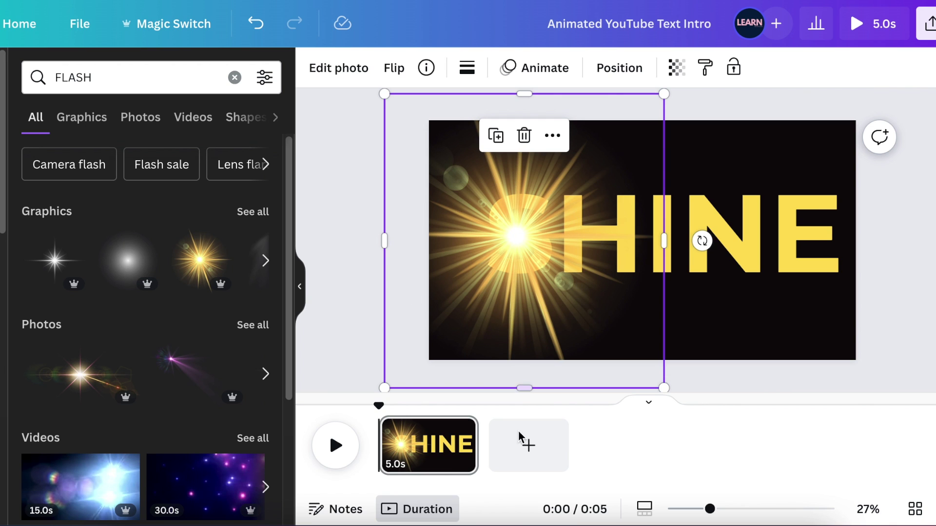
# Add a second page trimmed short and paste a copy of the golden flash at its left edge
pyautogui.click(528, 454)
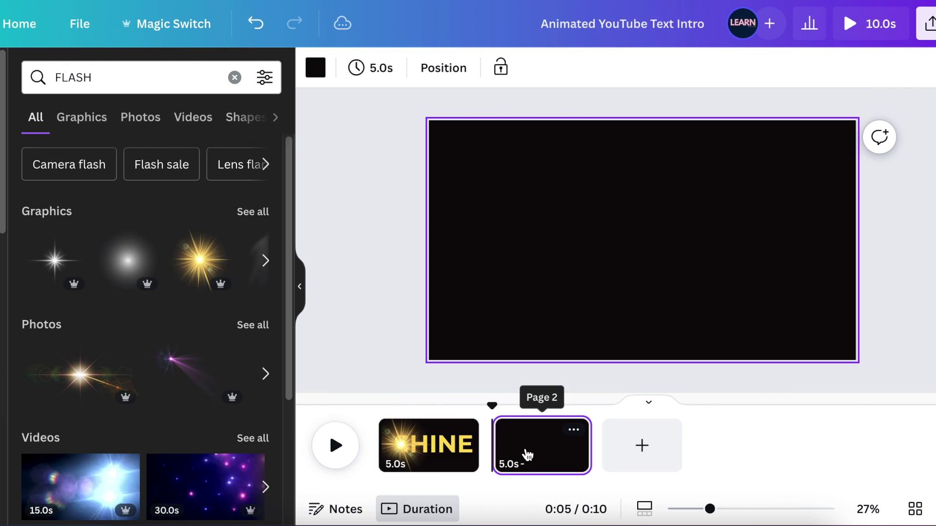
pyautogui.moveTo(587, 446); pyautogui.dragTo(512, 451)
pyautogui.click(447, 471)
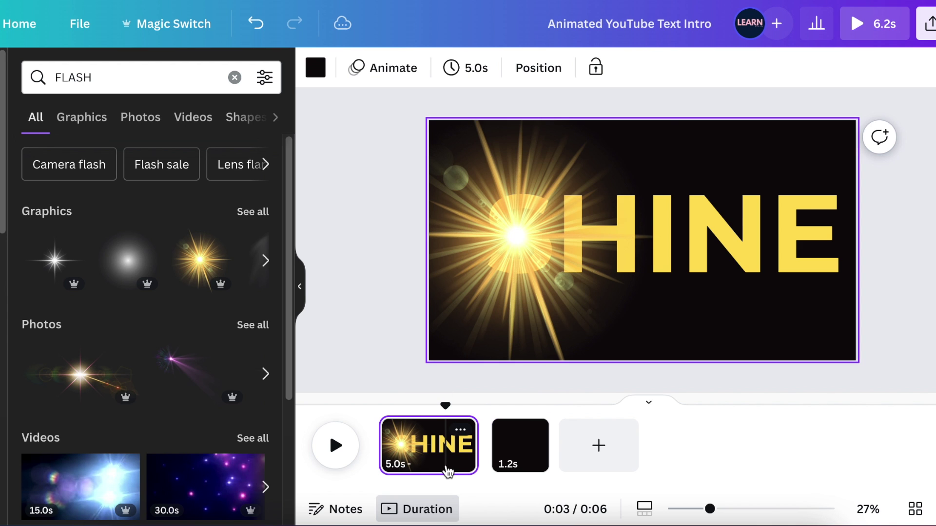
pyautogui.click(502, 283)
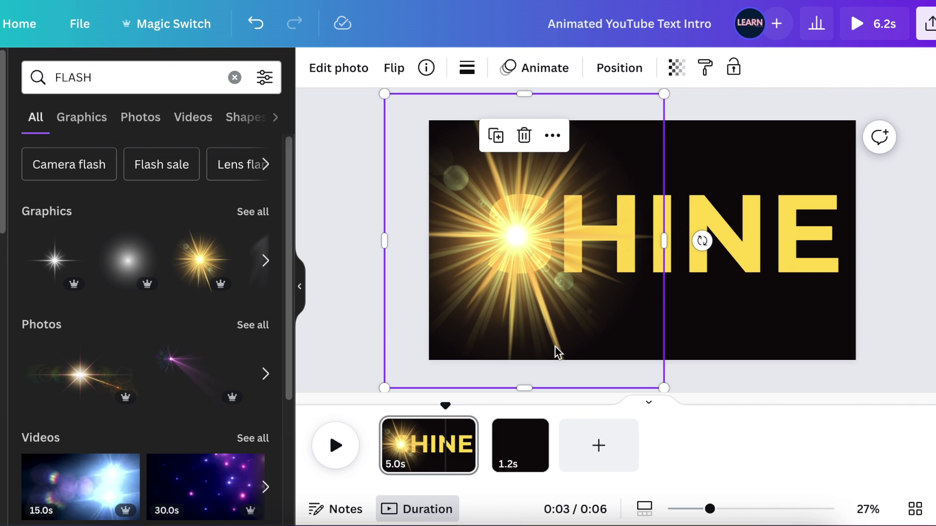
pyautogui.click(528, 460)
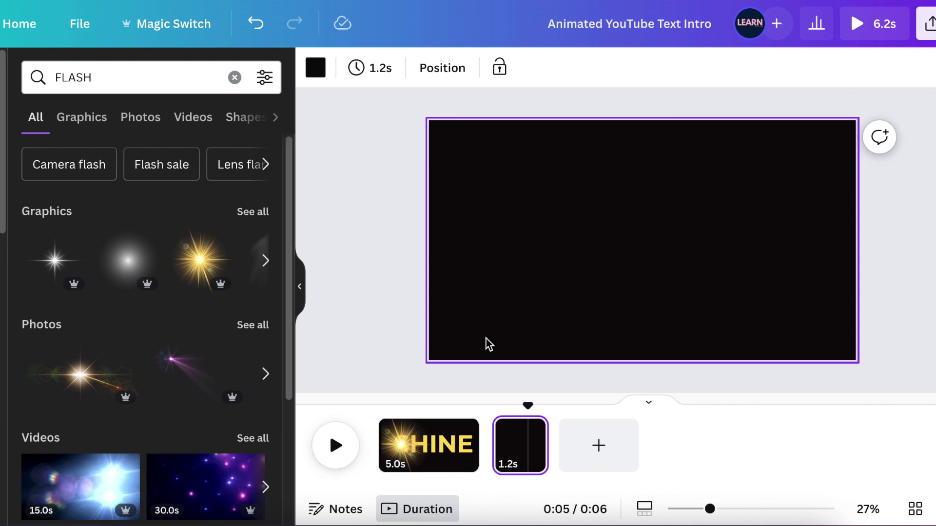
pyautogui.hotkey('ctrl', 'v')
pyautogui.moveTo(555, 275); pyautogui.dragTo(460, 274)
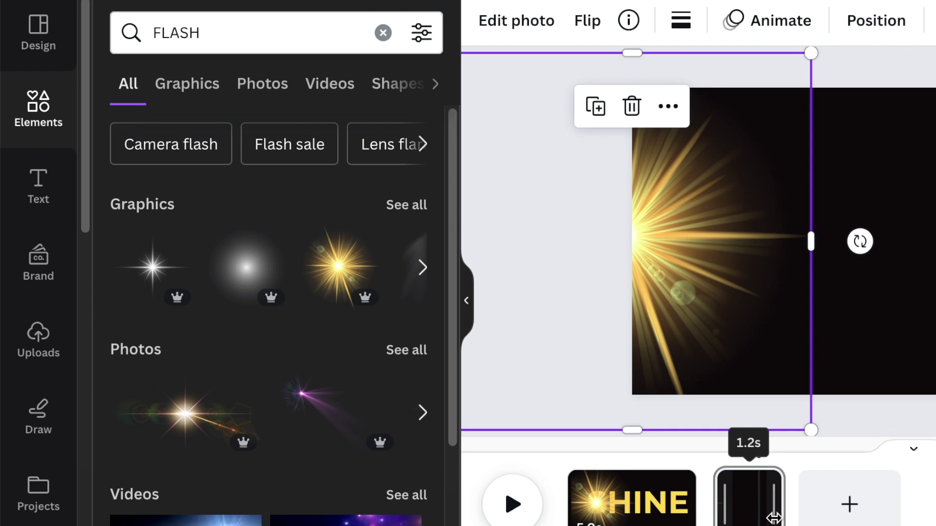
# Add a blank third page after the 1.2-second flash page
pyautogui.click(857, 520)
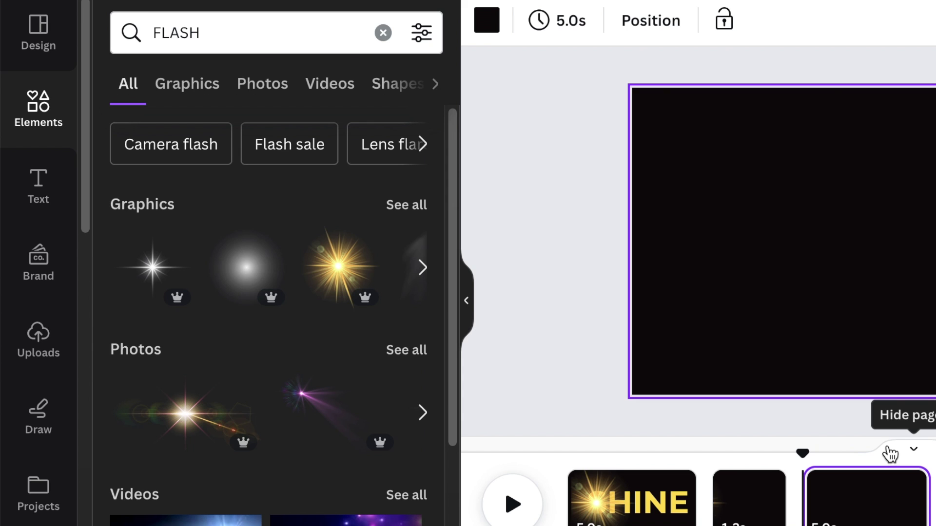
# Search elements for 2 and place a 2-shaped frame on the page's left
pyautogui.click(719, 248)
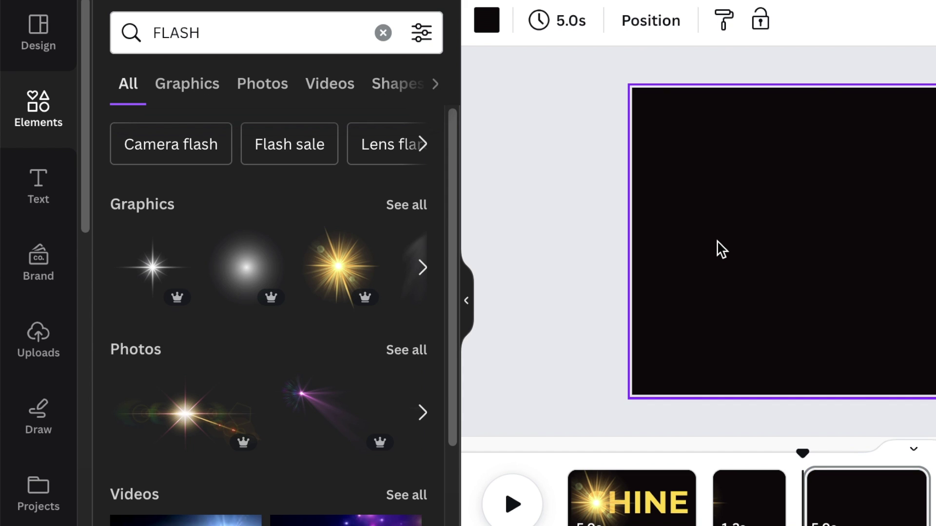
pyautogui.click(383, 32)
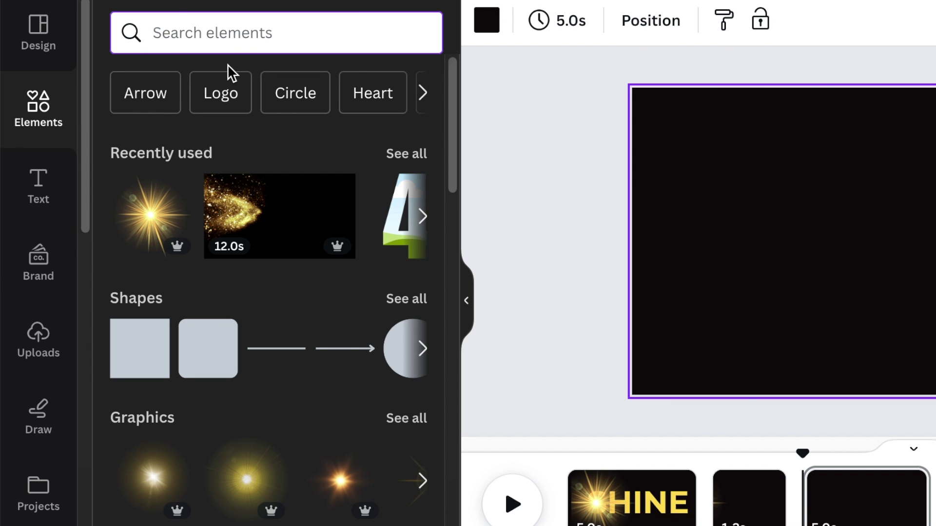
pyautogui.write('2')
pyautogui.press('Return')
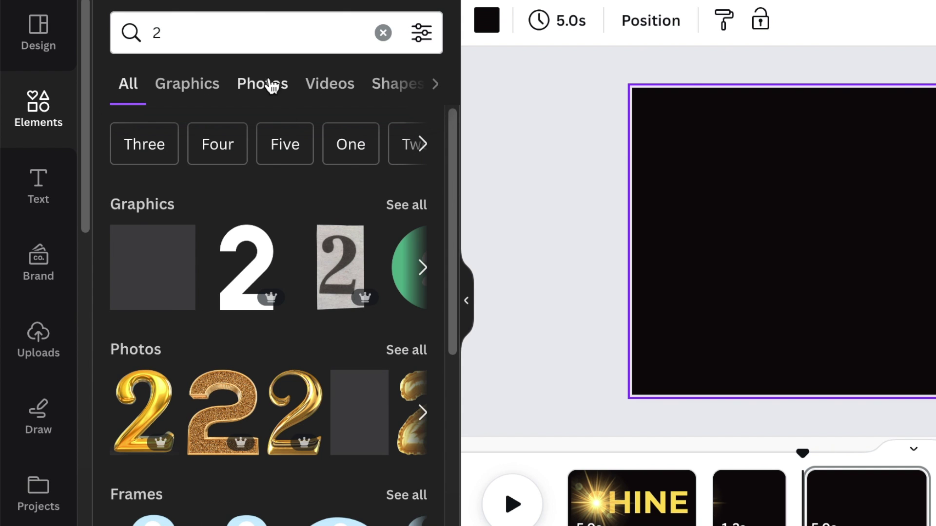
pyautogui.moveTo(449, 247); pyautogui.dragTo(451, 349)
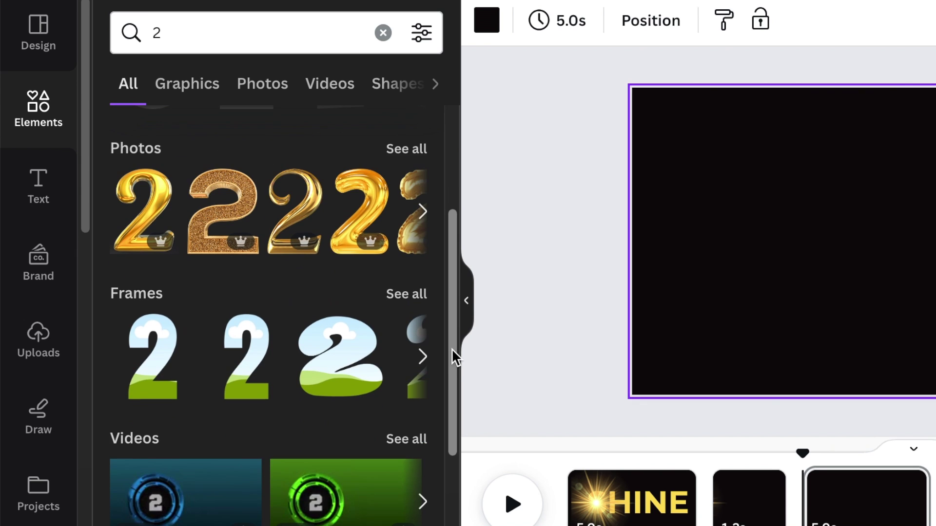
pyautogui.click(399, 292)
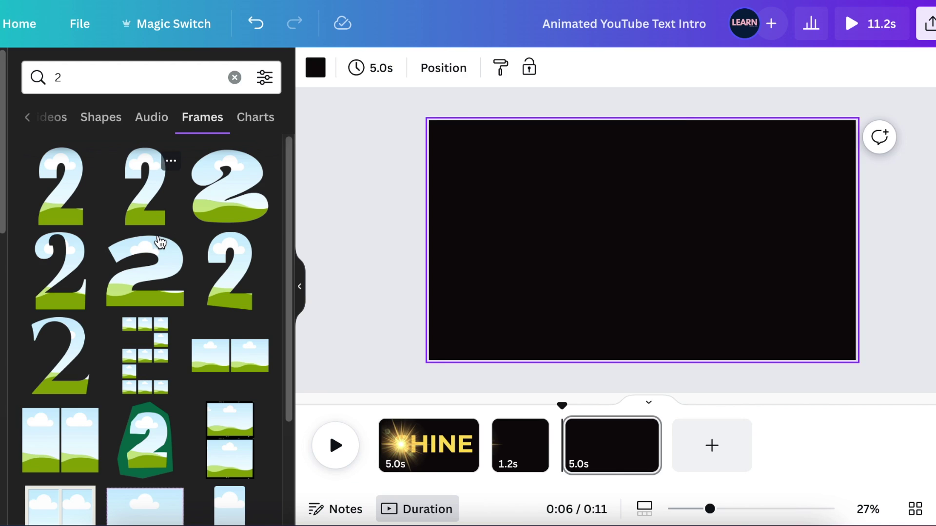
pyautogui.click(165, 216)
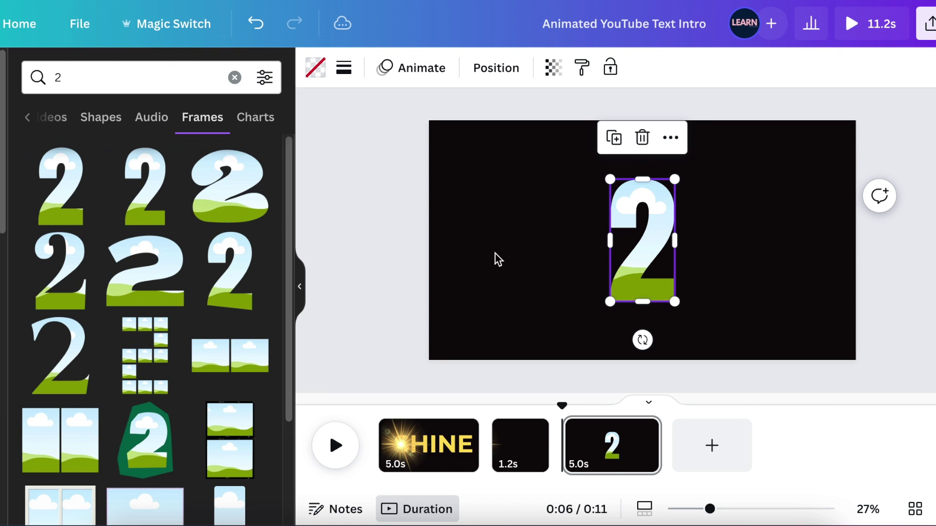
pyautogui.moveTo(610, 296); pyautogui.dragTo(495, 288)
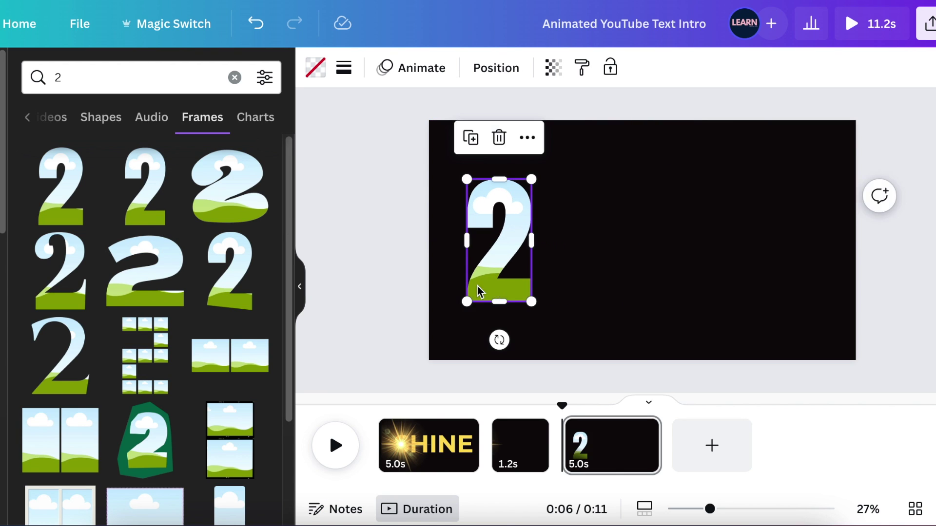
# Add a 0-shaped frame beside the 2, then a duplicate 2 after the 0
pyautogui.click(56, 76)
pyautogui.write('0')
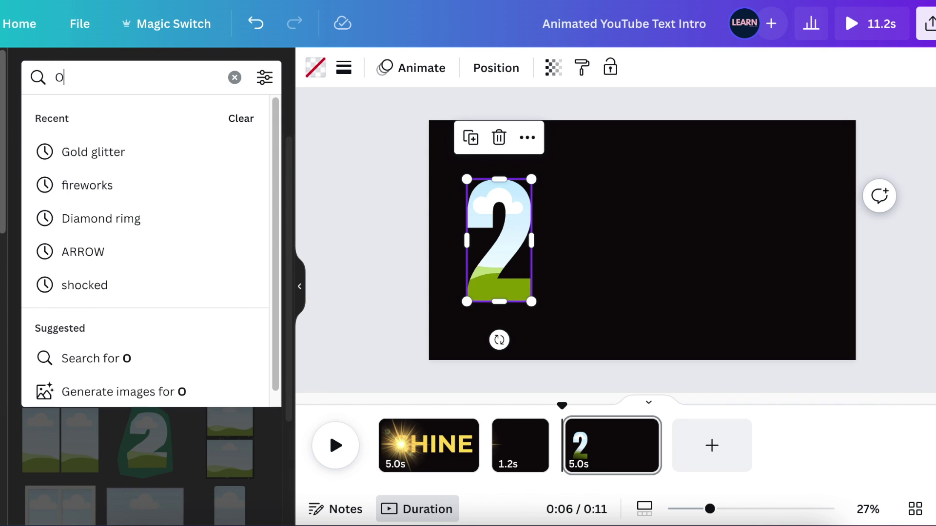
pyautogui.press('Return')
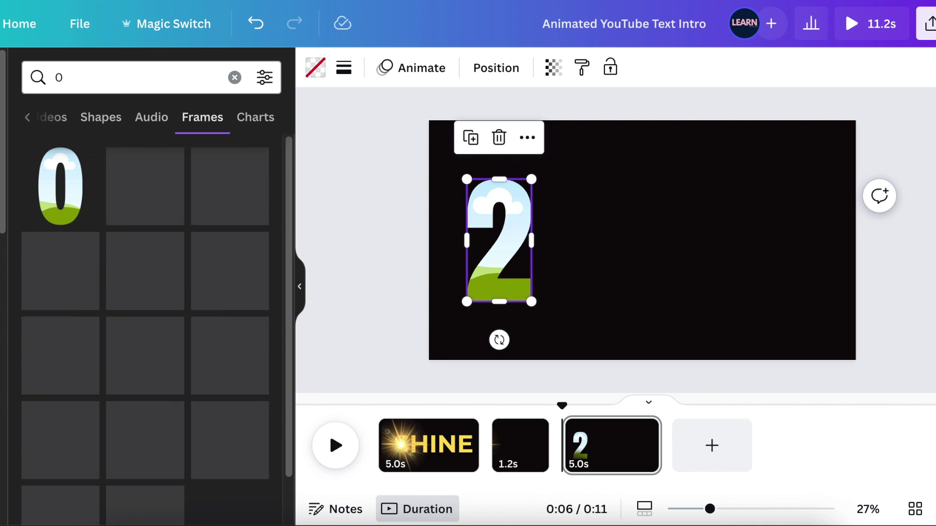
pyautogui.click(68, 207)
pyautogui.moveTo(635, 258); pyautogui.dragTo(585, 259)
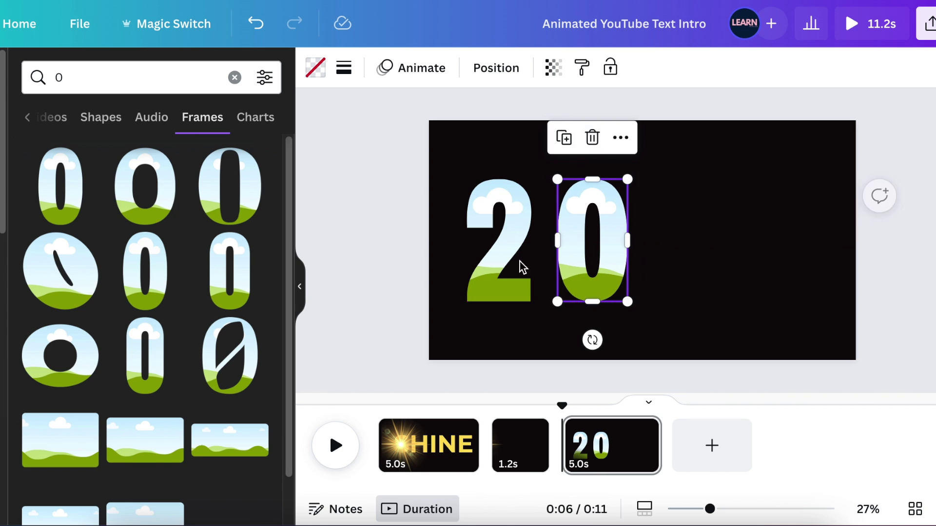
pyautogui.click(383, 200)
pyautogui.click(500, 229)
pyautogui.click(480, 142)
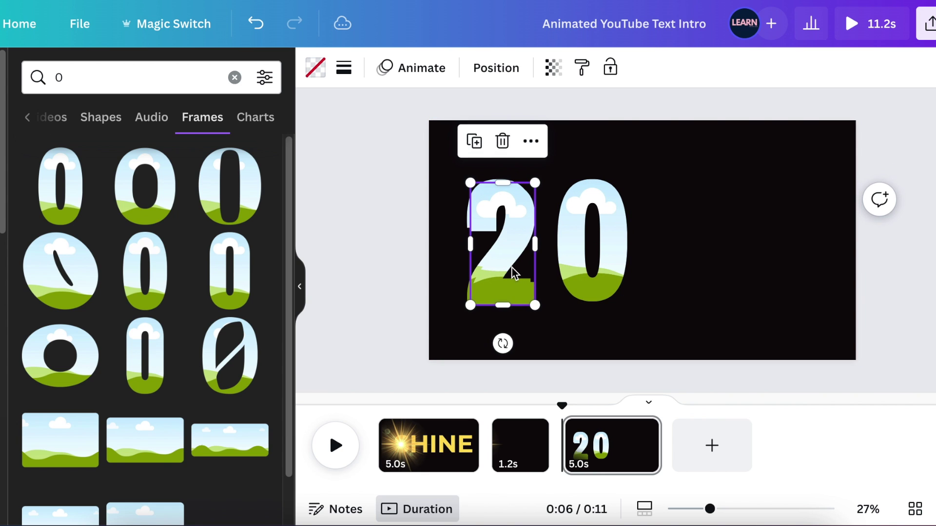
pyautogui.moveTo(512, 272); pyautogui.dragTo(695, 265)
# Search for 4 and place a 4-shaped frame at the end to spell 2024
pyautogui.click(23, 80)
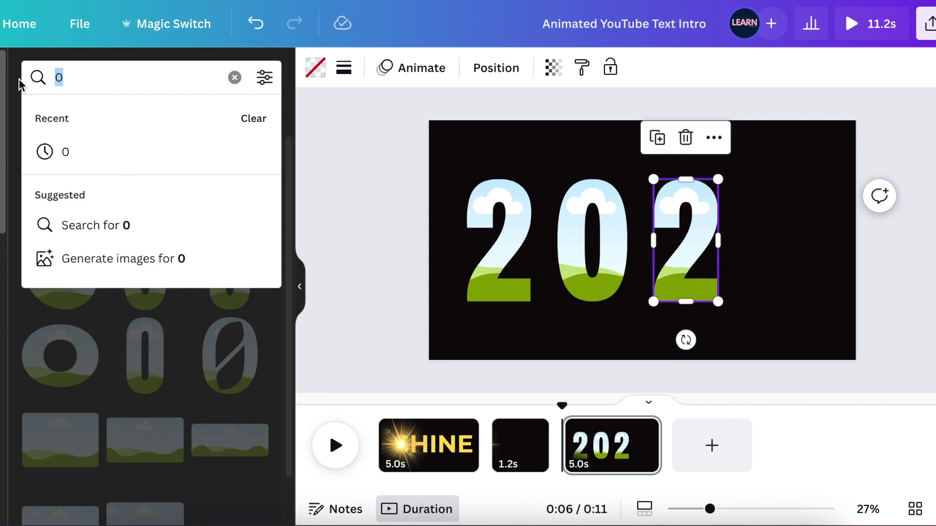
pyautogui.write('4')
pyautogui.press('Return')
pyautogui.click(156, 192)
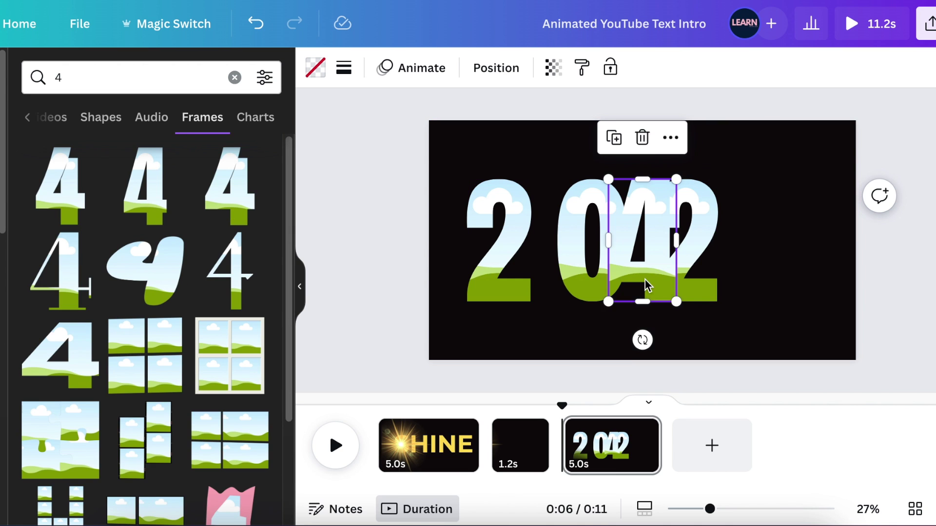
pyautogui.moveTo(660, 271); pyautogui.dragTo(788, 272)
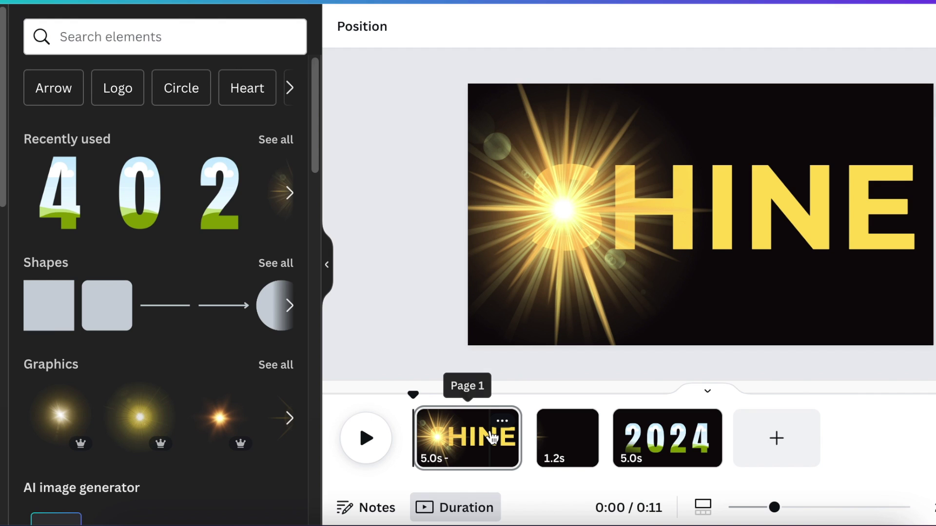
# Record a custom animation dragging the golden flash rightward across SHINE
pyautogui.click(547, 237)
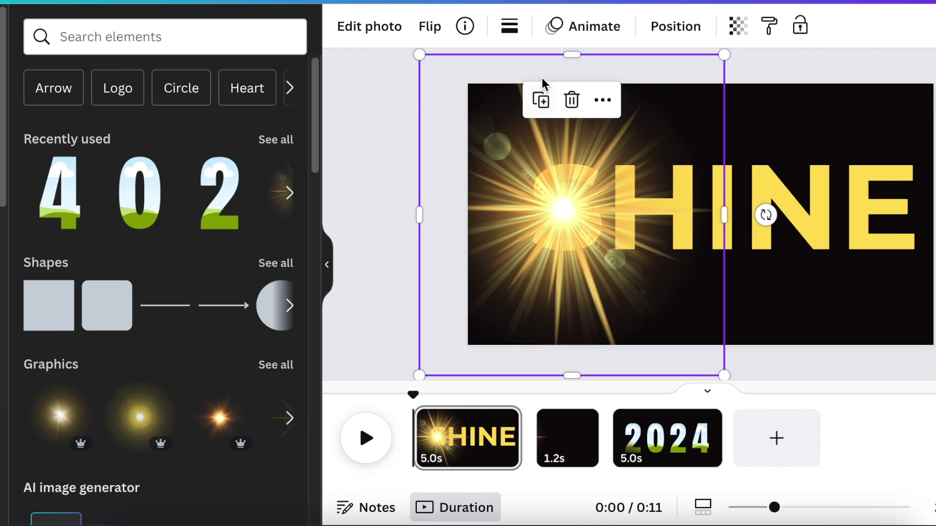
pyautogui.click(594, 31)
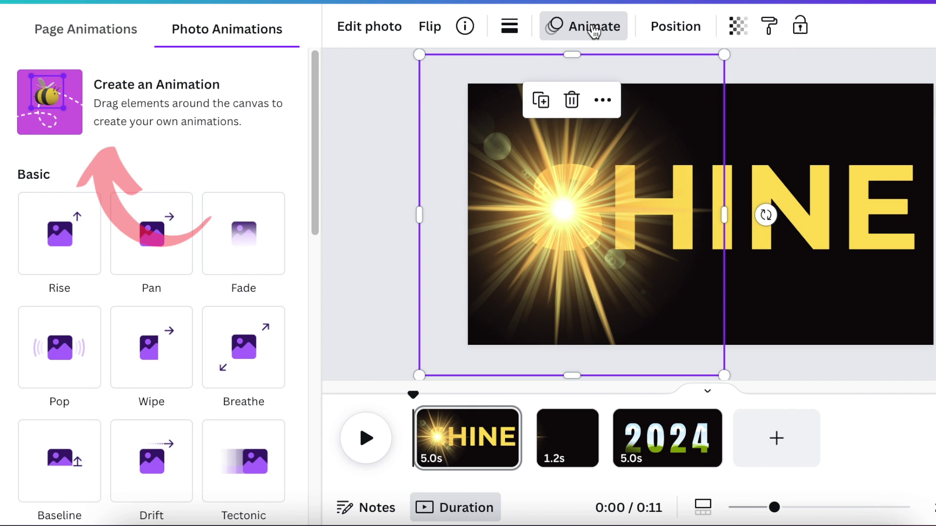
pyautogui.click(156, 122)
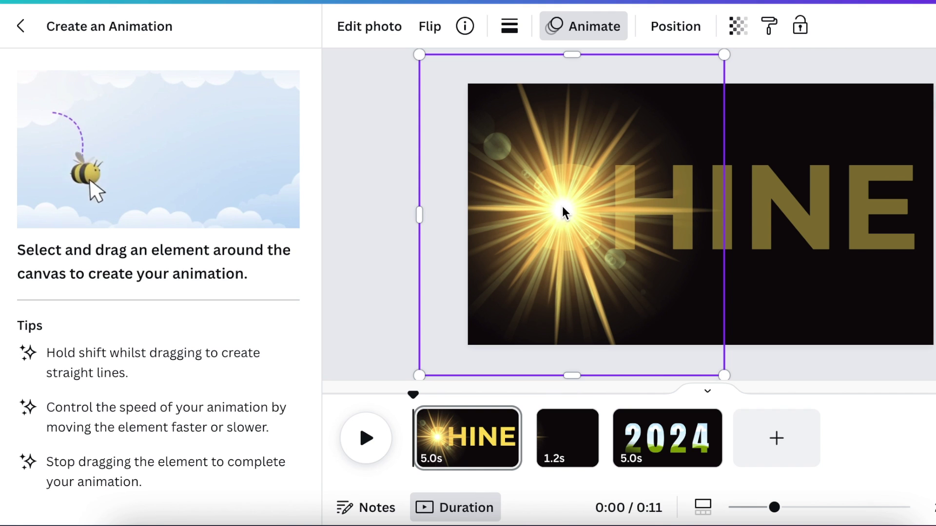
pyautogui.moveTo(561, 208); pyautogui.dragTo(933, 210)
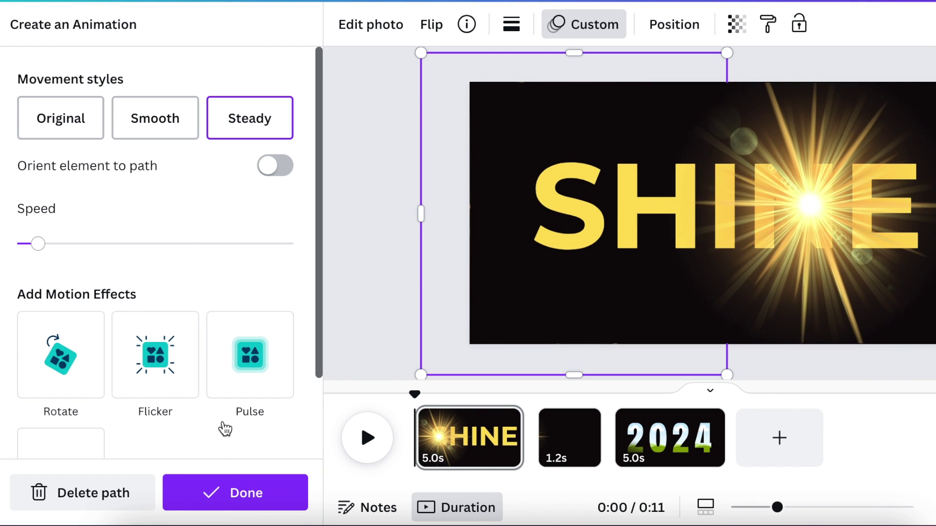
pyautogui.click(238, 498)
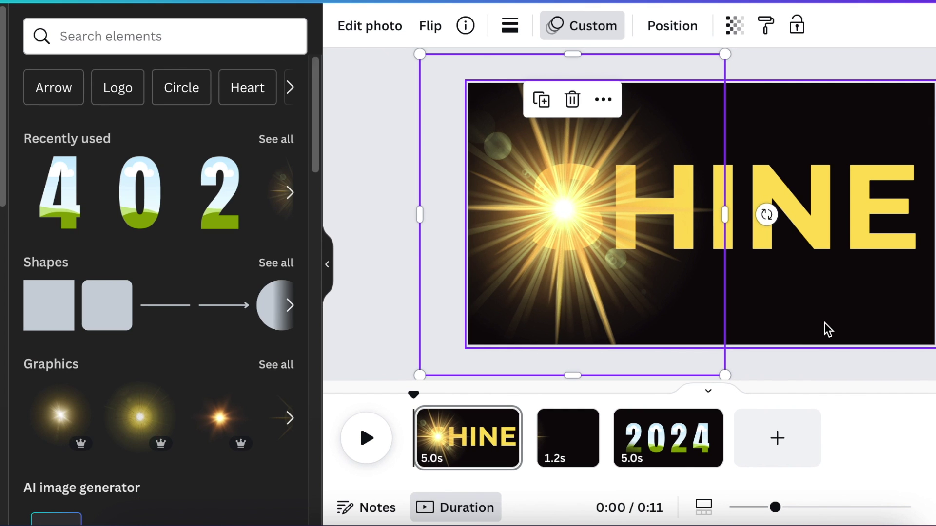
# Give SHINE an On enter Wipe animation at minimum speed, then preview the intro
pyautogui.click(825, 327)
pyautogui.click(858, 234)
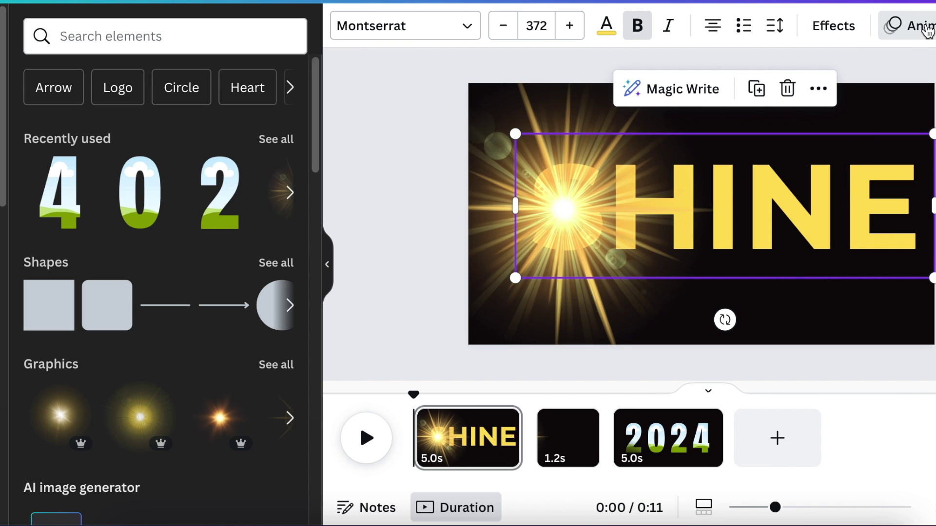
pyautogui.click(926, 29)
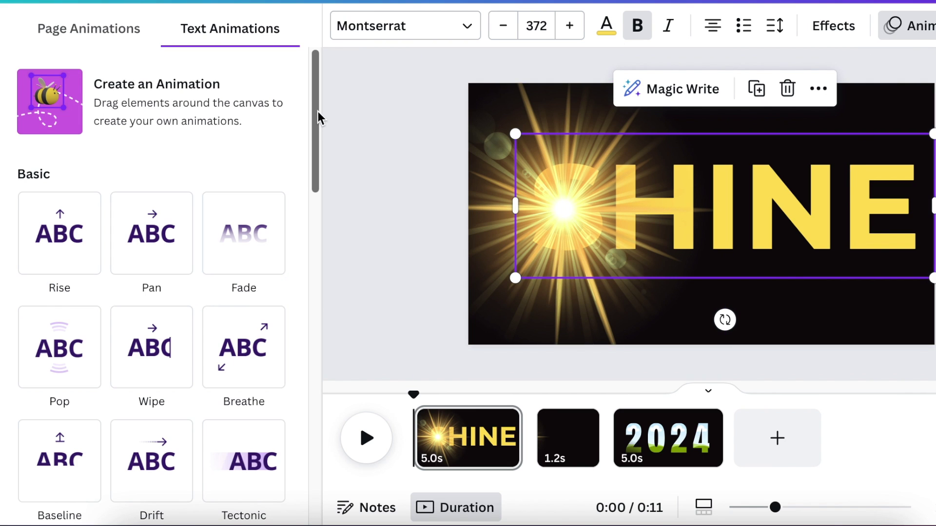
pyautogui.moveTo(317, 115); pyautogui.dragTo(316, 152)
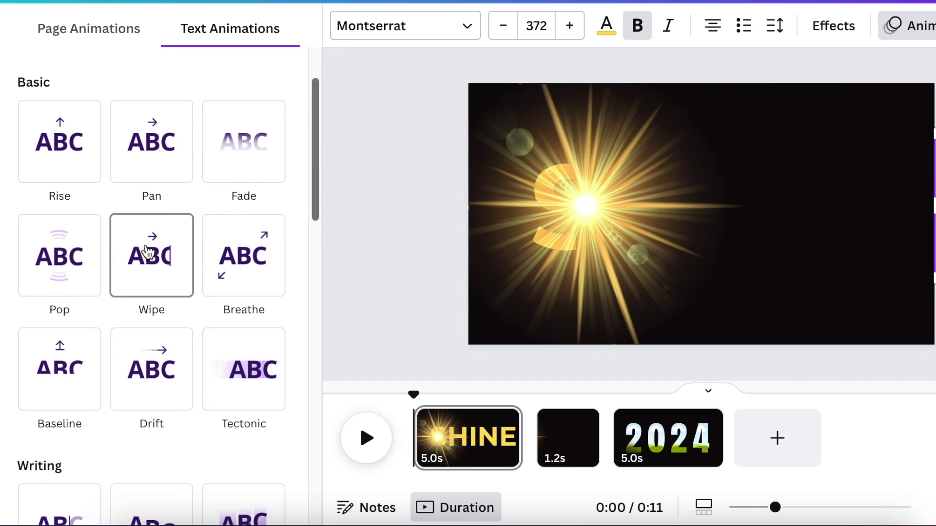
pyautogui.click(149, 253)
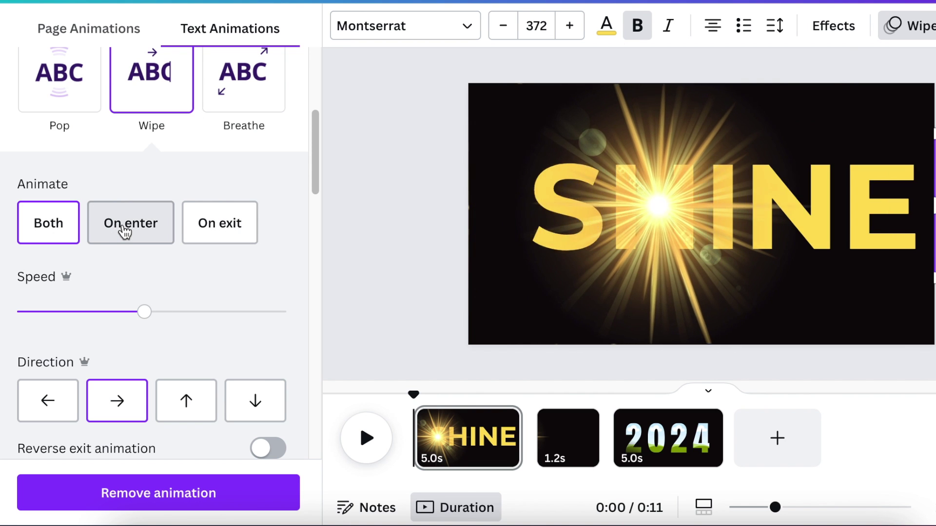
pyautogui.click(126, 232)
pyautogui.moveTo(144, 314); pyautogui.dragTo(15, 316)
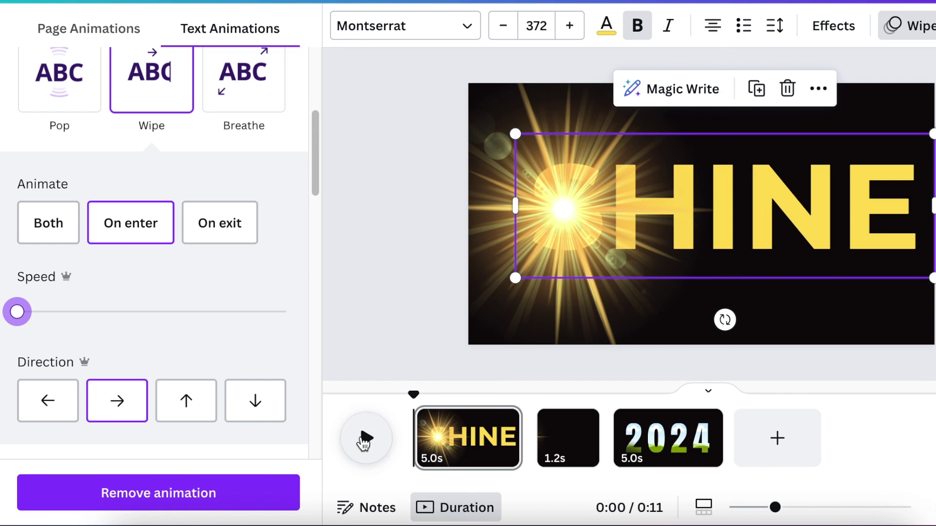
pyautogui.click(366, 438)
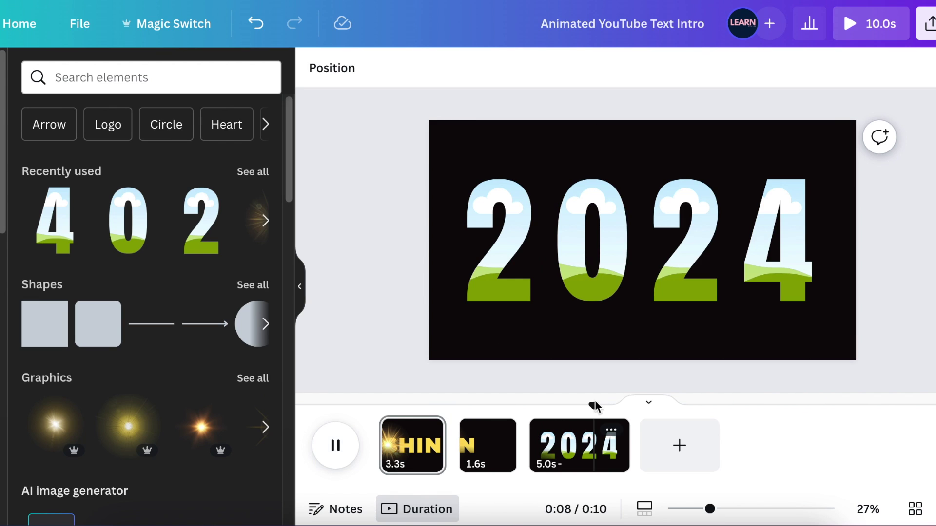
# Move the flare to the page's left edge and re-record its sweep rightward across SHINE
pyautogui.click(335, 445)
pyautogui.press('space')
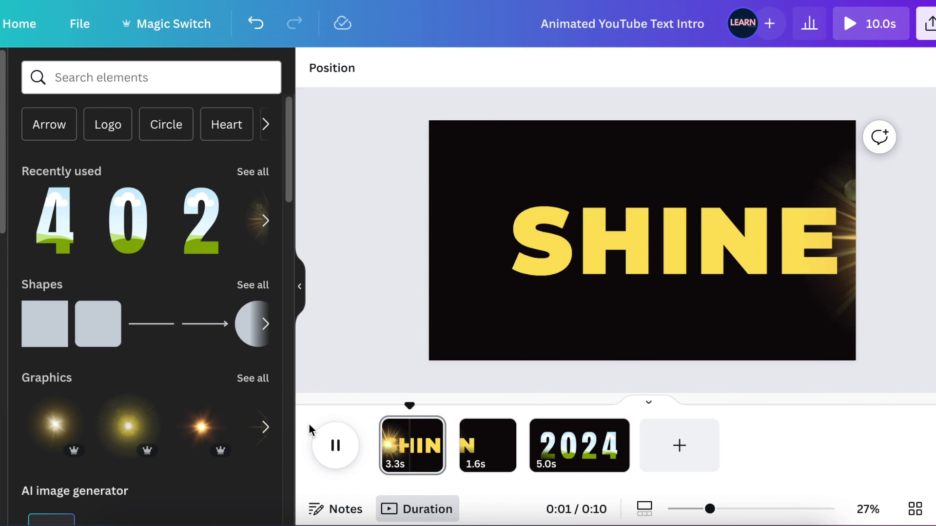
pyautogui.click(645, 278)
pyautogui.click(634, 273)
pyautogui.click(534, 69)
pyautogui.click(645, 258)
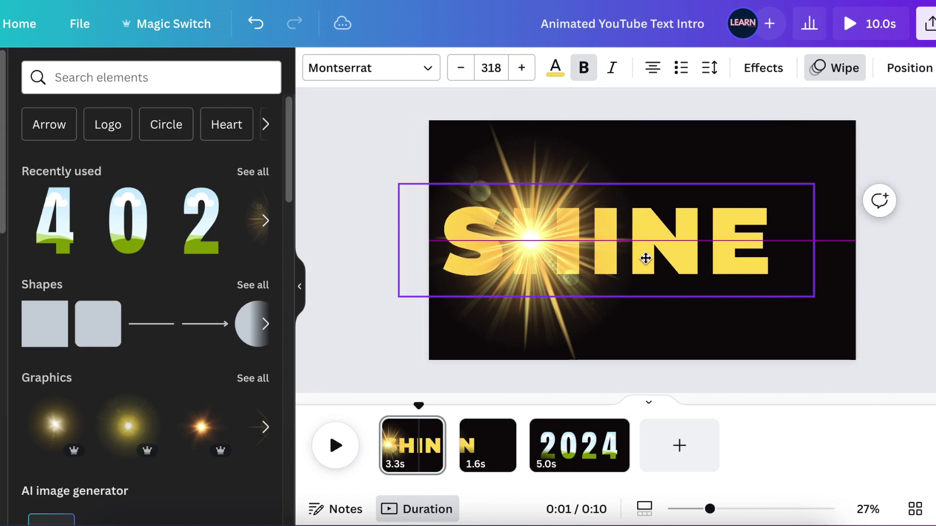
pyautogui.moveTo(554, 268); pyautogui.dragTo(455, 265)
pyautogui.moveTo(432, 128)
pyautogui.mouseDown()
pyautogui.moveTo(541, 244)
pyautogui.moveTo(838, 244)
pyautogui.mouseUp()
pyautogui.click(335, 445)
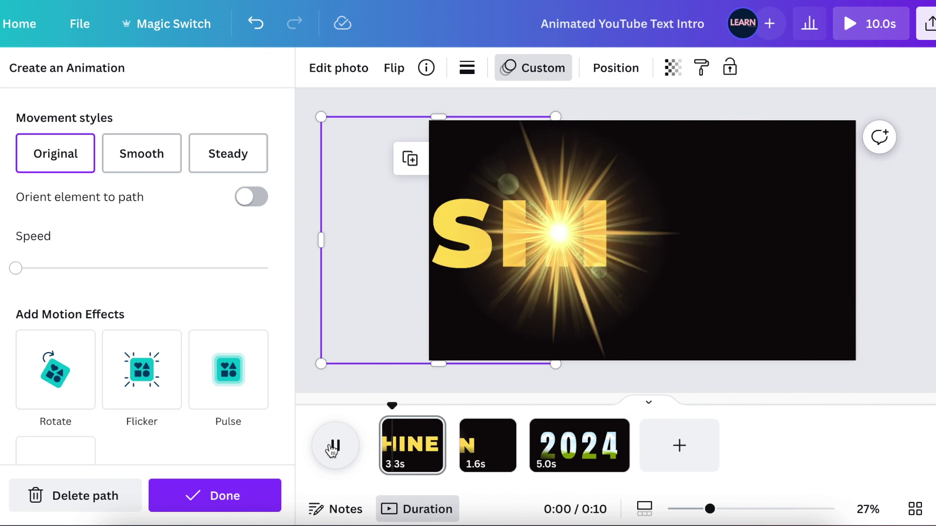
pyautogui.click(332, 445)
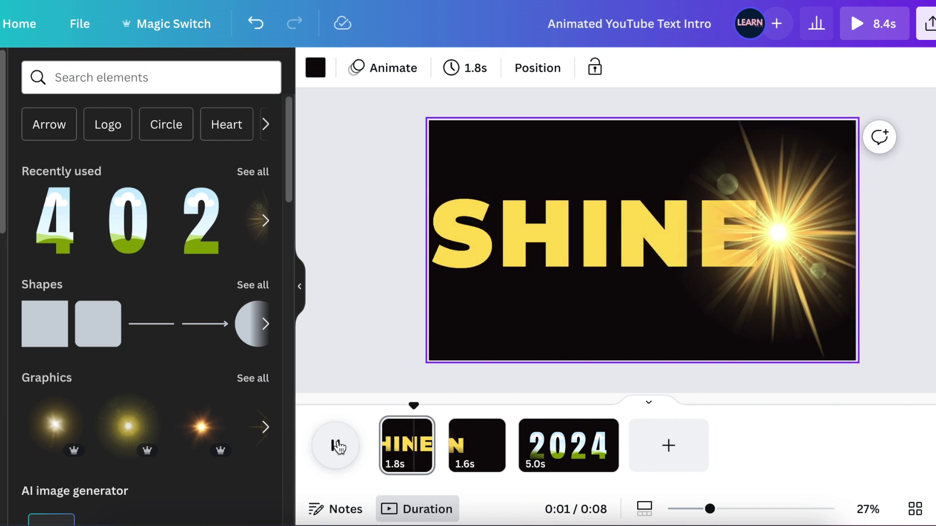
# Increase the SHINE wipe speed slightly and preview the intro
pyautogui.click(585, 234)
pyautogui.click(834, 68)
pyautogui.moveTo(146, 258); pyautogui.dragTo(63, 258)
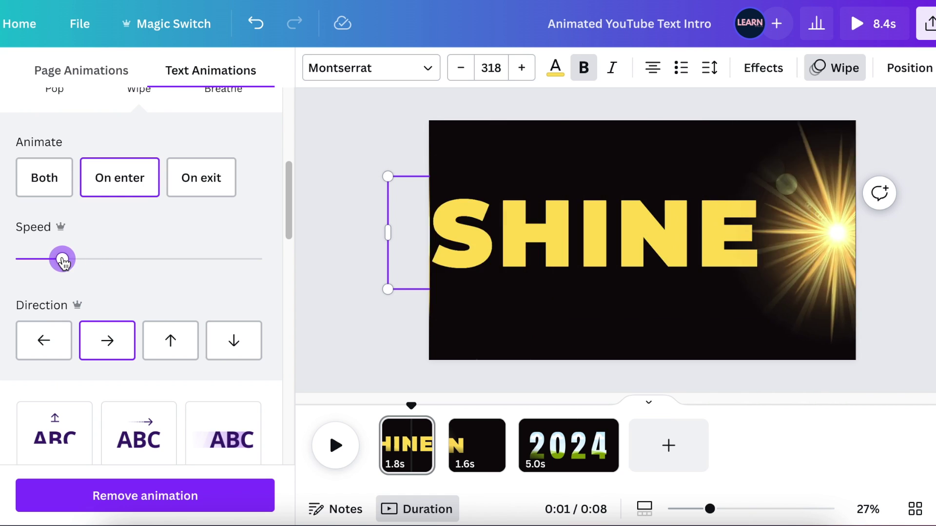
pyautogui.click(332, 444)
pyautogui.click(349, 428)
pyautogui.click(335, 445)
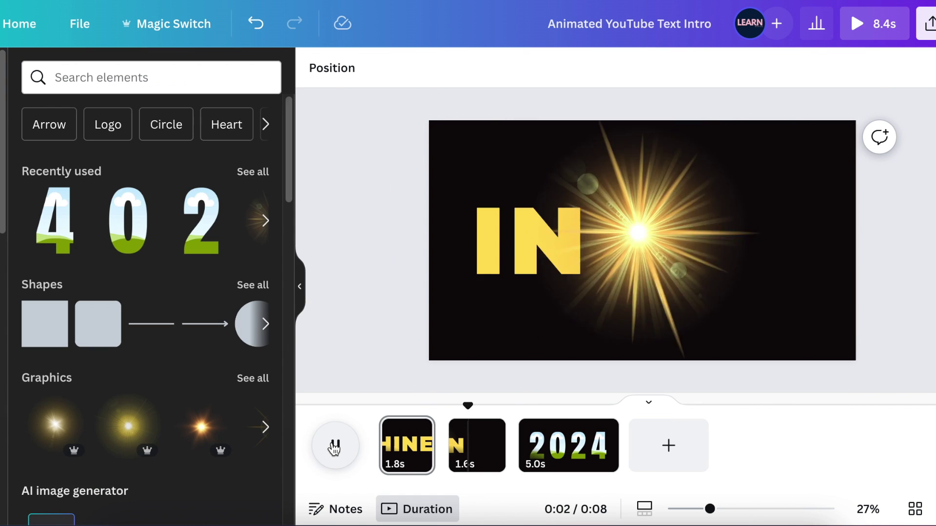
pyautogui.click(758, 244)
pyautogui.click(758, 244)
pyautogui.click(335, 445)
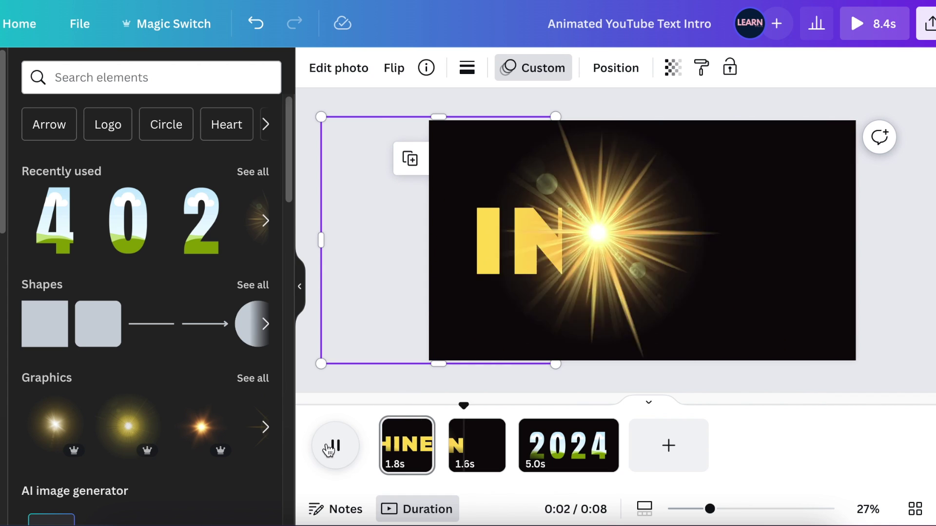
pyautogui.click(508, 403)
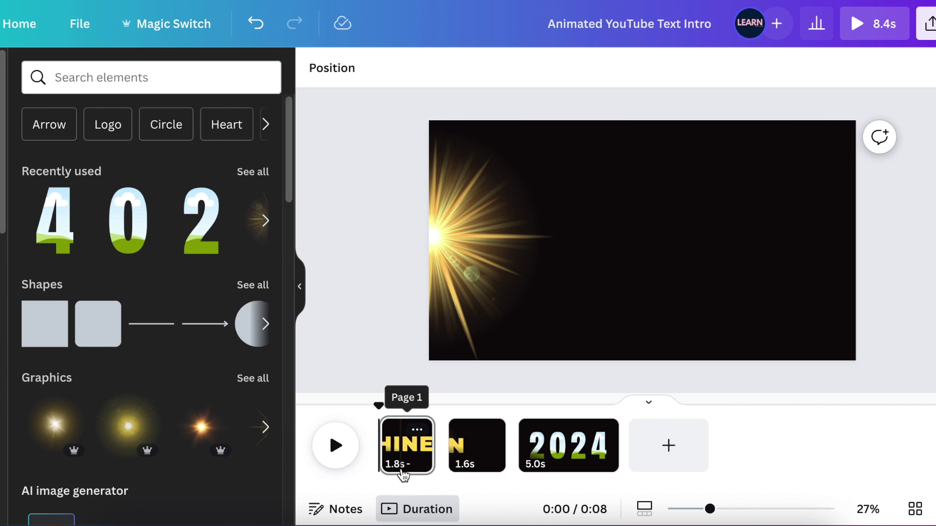
pyautogui.click(409, 453)
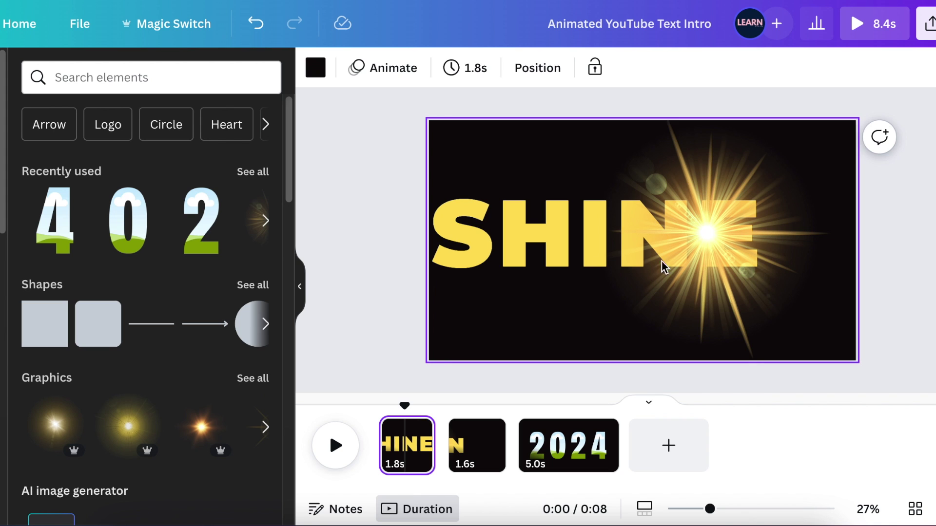
pyautogui.click(711, 267)
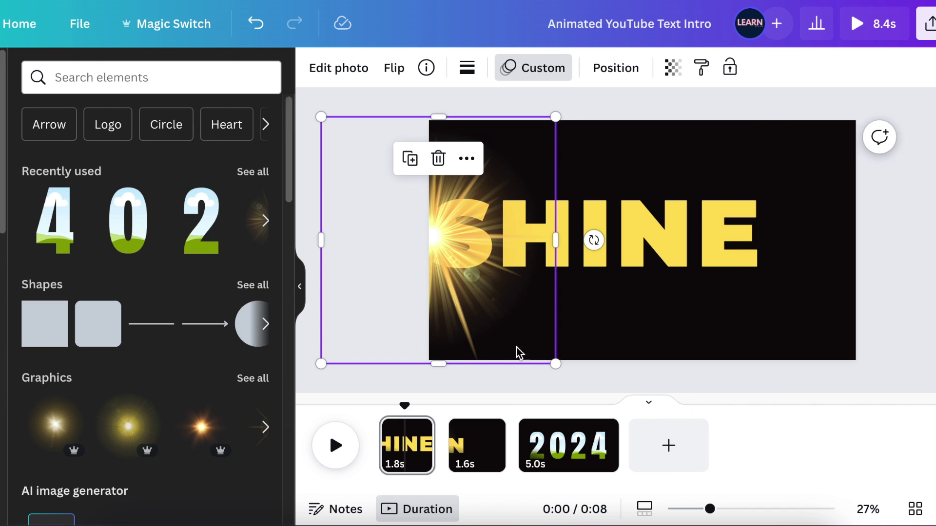
pyautogui.click(540, 76)
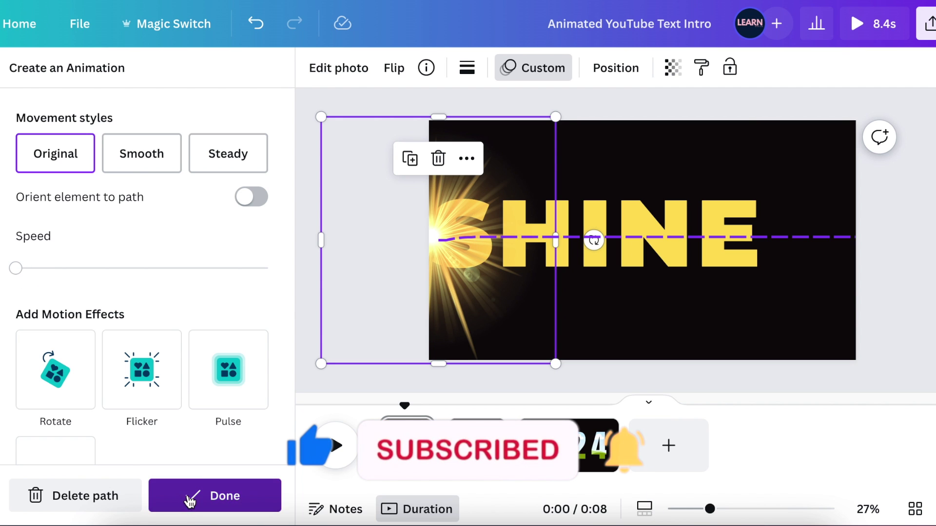
pyautogui.click(190, 495)
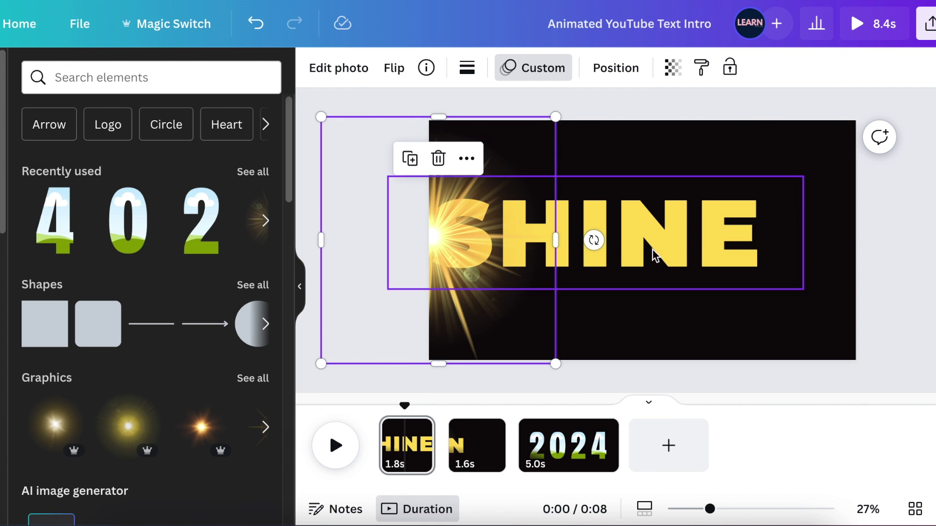
pyautogui.click(684, 256)
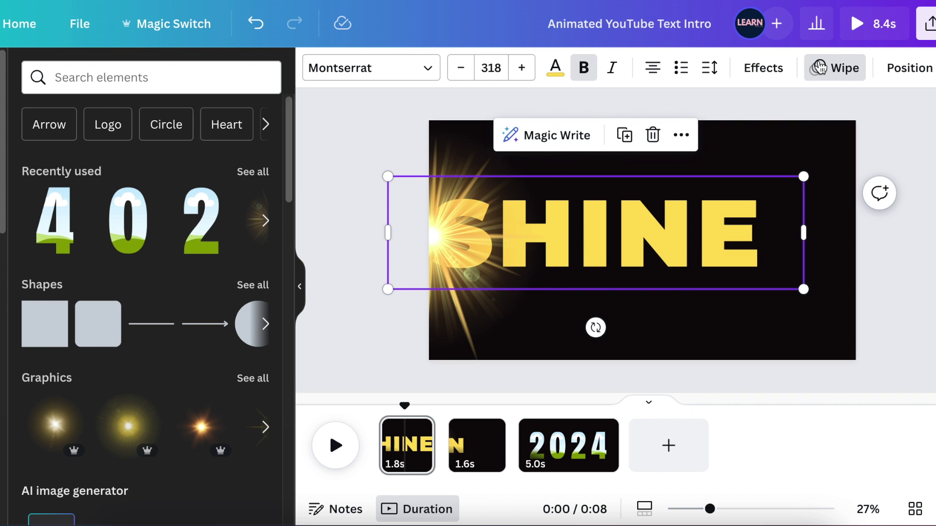
pyautogui.click(855, 71)
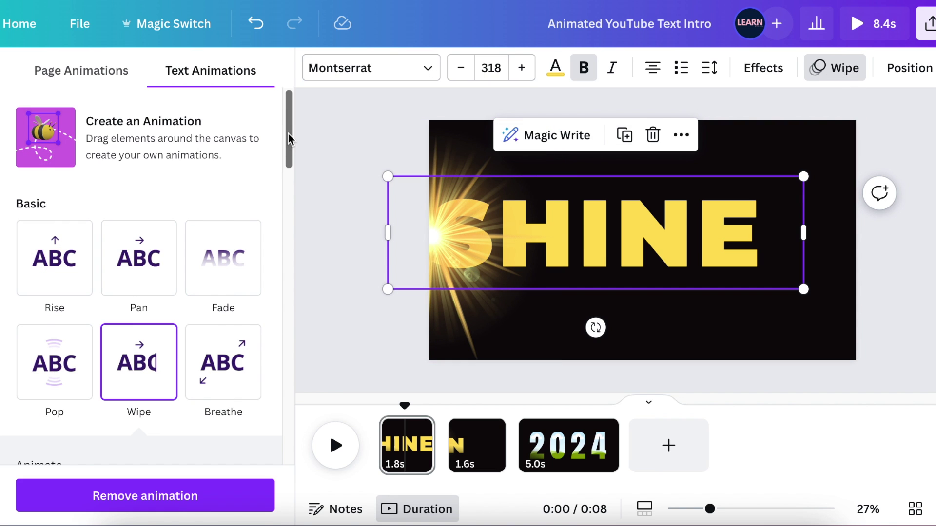
pyautogui.moveTo(286, 140); pyautogui.dragTo(288, 202)
pyautogui.click(120, 192)
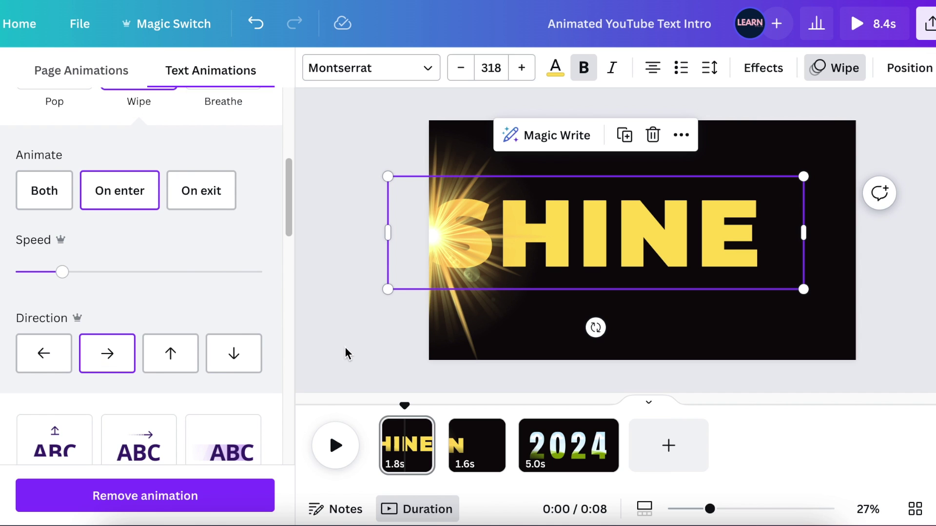
pyautogui.press('Escape')
pyautogui.click(487, 459)
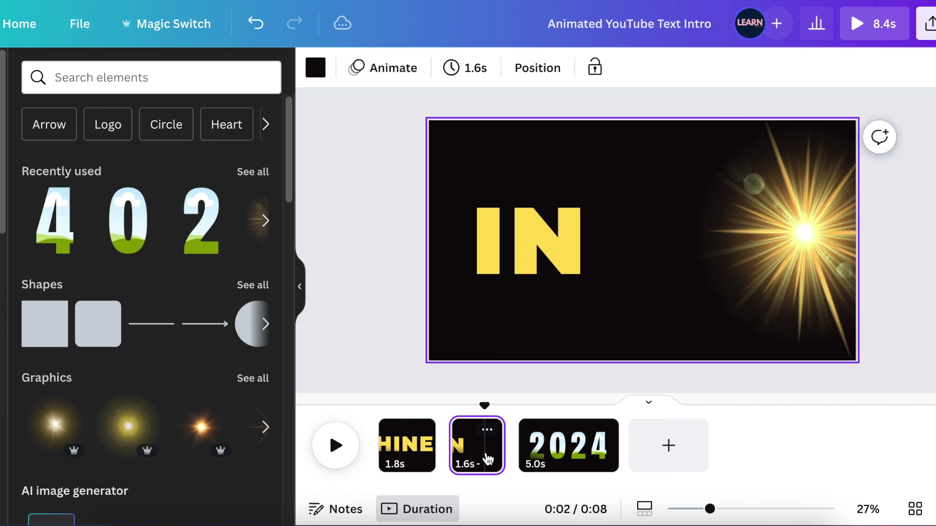
pyautogui.click(530, 247)
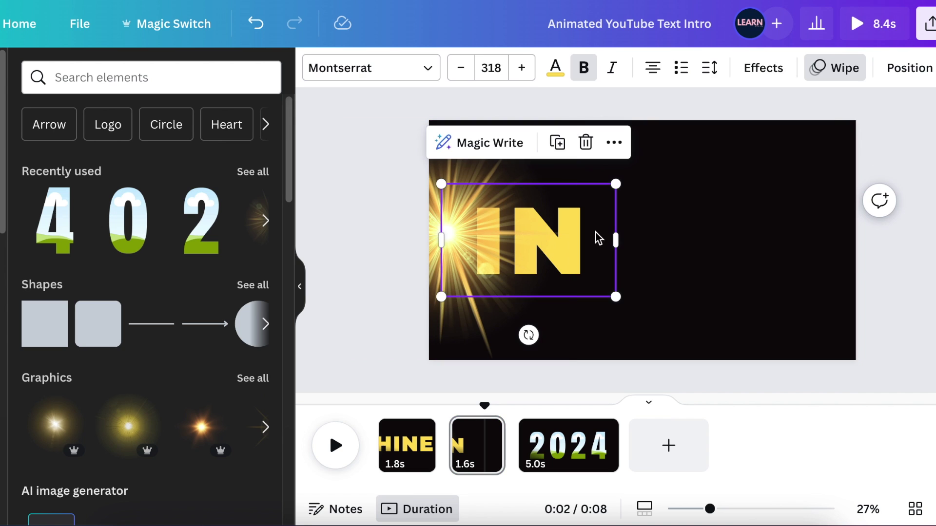
# Give the golden flare on the IN page a Steady custom motion path
pyautogui.click(665, 355)
pyautogui.click(446, 343)
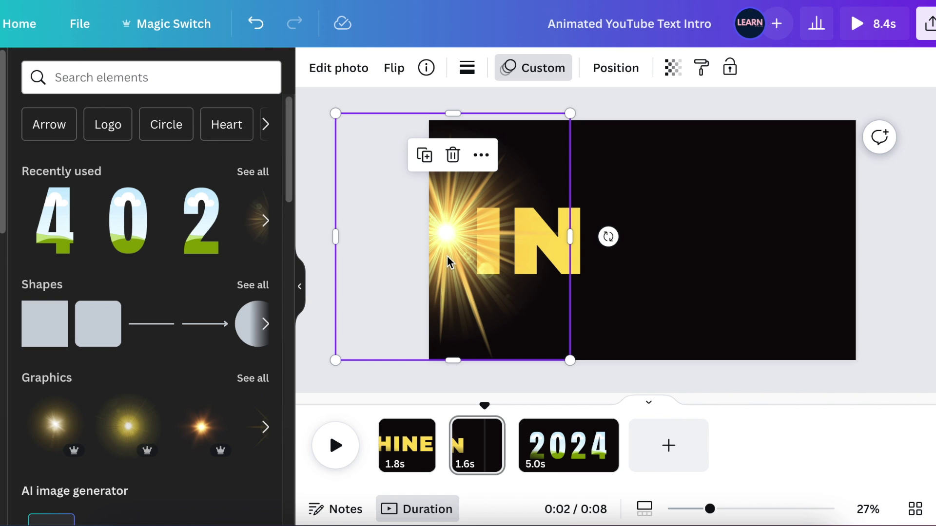
pyautogui.click(539, 73)
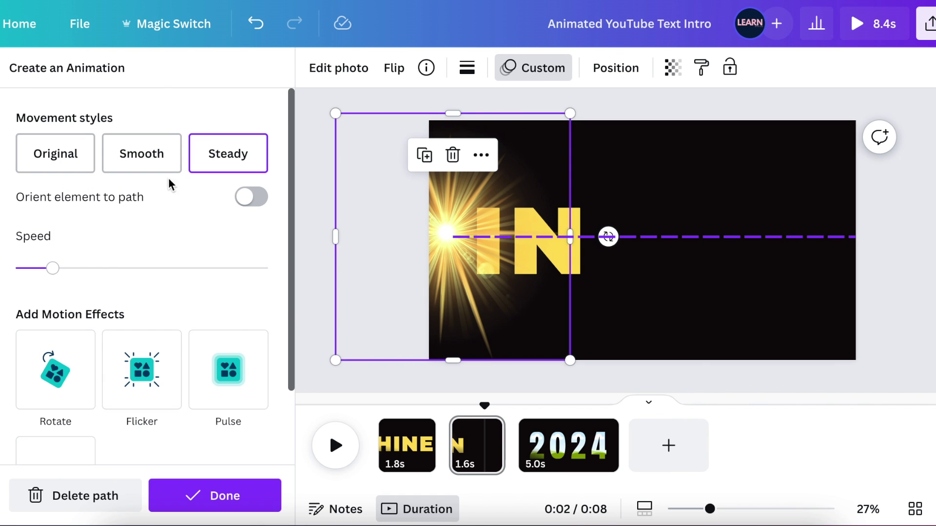
pyautogui.click(228, 156)
# Play the intro from 0 on the SHINE page, then pause on the 2024 page
pyautogui.click(407, 441)
pyautogui.moveTo(396, 405); pyautogui.dragTo(379, 406)
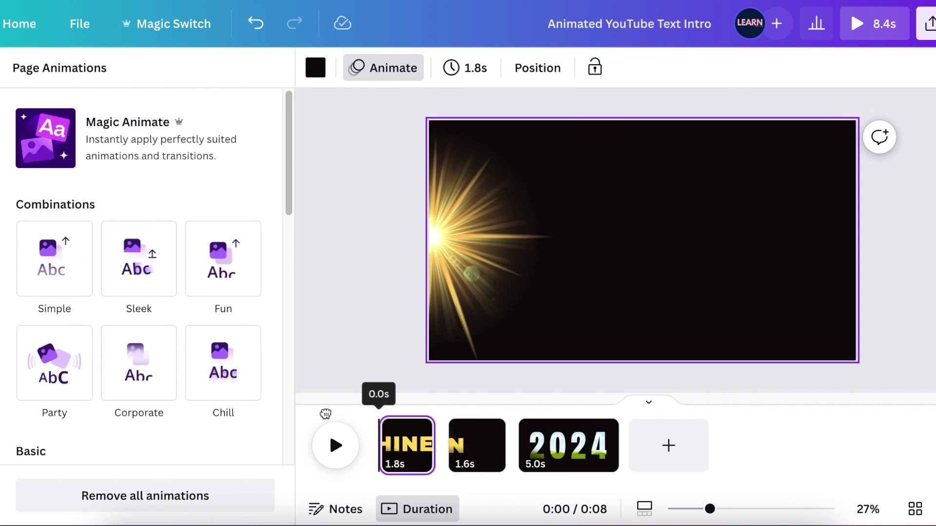
pyautogui.click(334, 448)
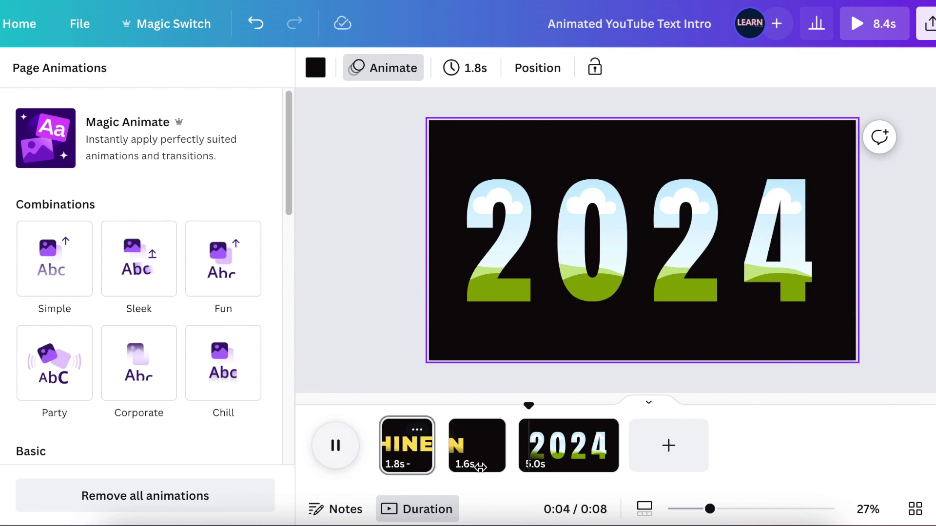
pyautogui.click(594, 431)
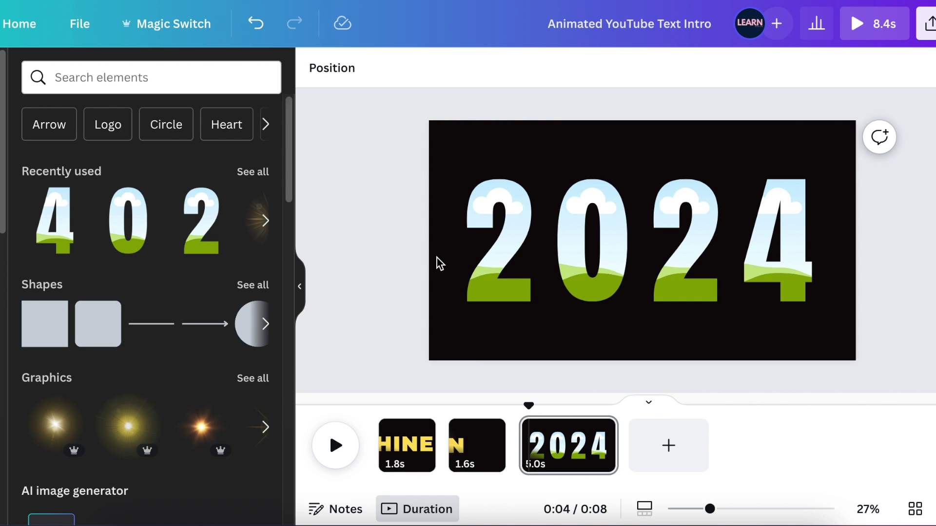
pyautogui.moveTo(376, 249); pyautogui.dragTo(729, 262)
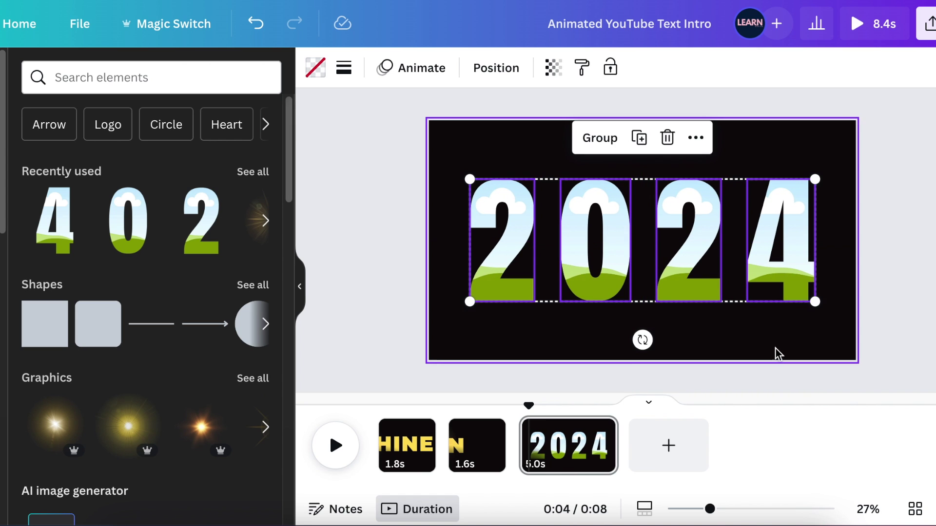
pyautogui.click(779, 352)
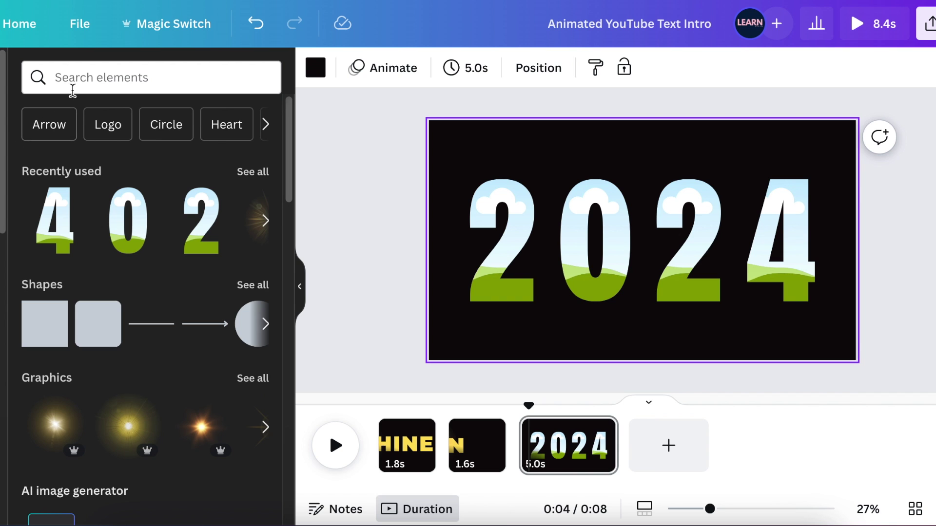
pyautogui.click(86, 76)
# Search for FLASH elements and narrow the results to videos
pyautogui.write('FLASH')
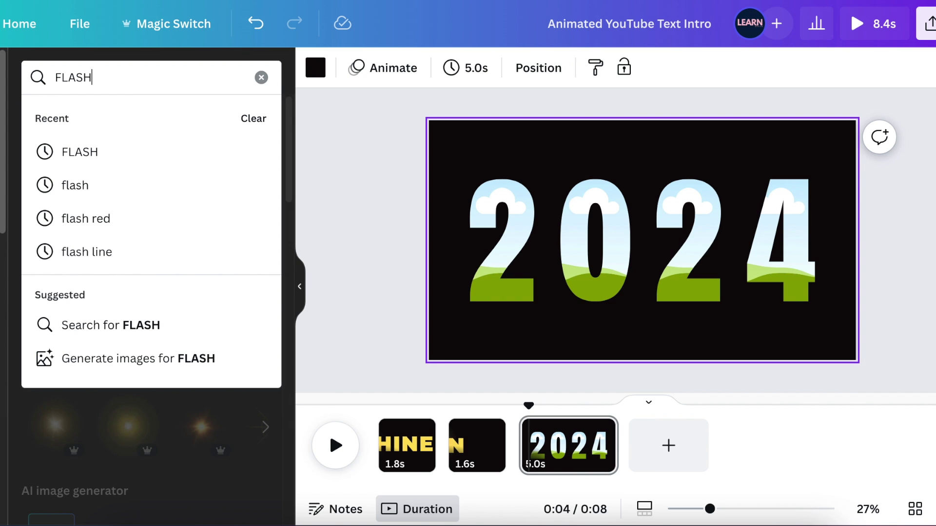
pyautogui.press('Return')
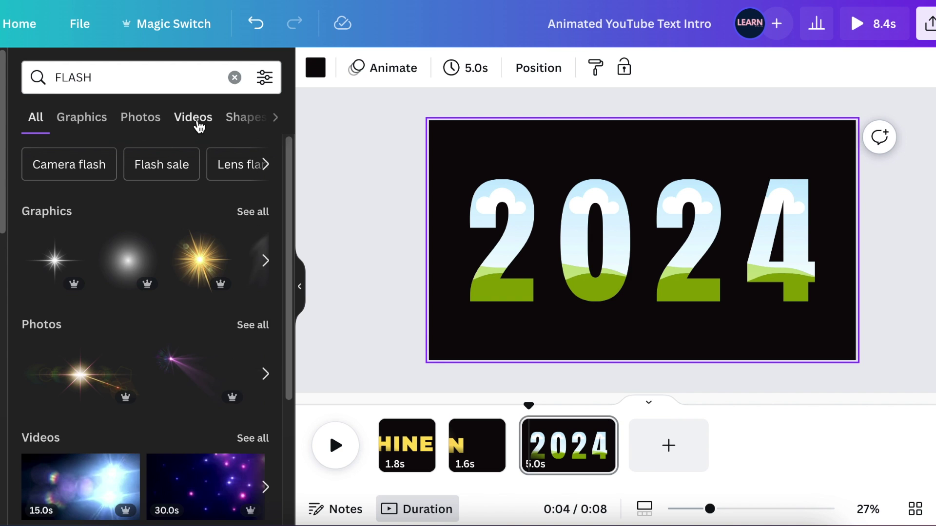
pyautogui.click(197, 119)
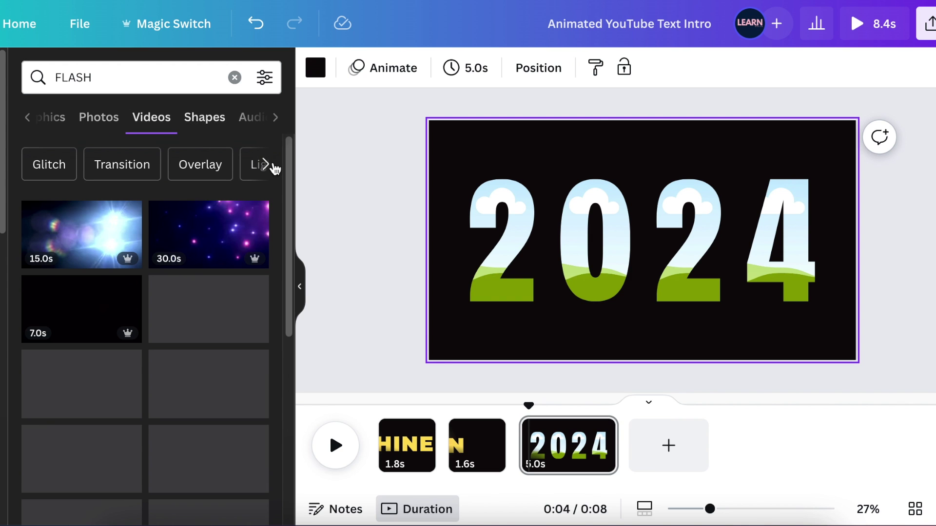
pyautogui.moveTo(288, 190); pyautogui.dragTo(292, 367)
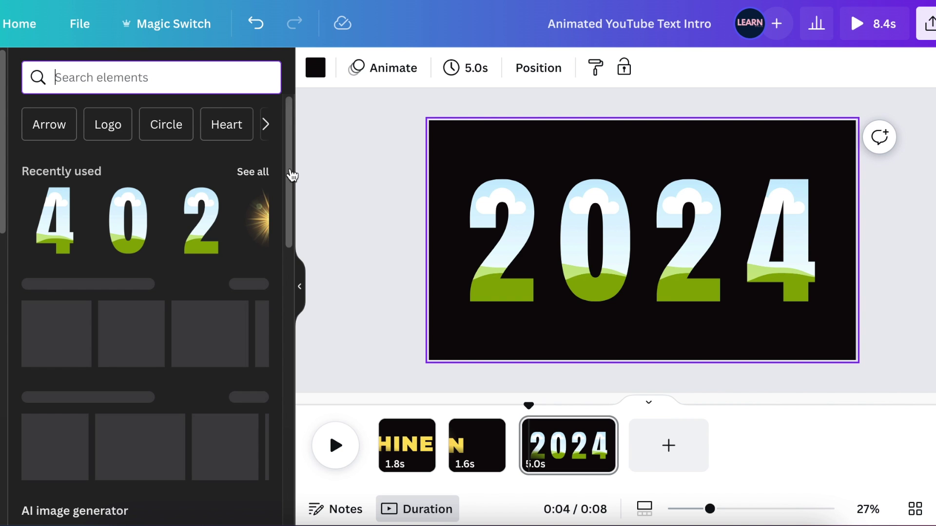
# Open all recently used elements and check the 12-second 4k Gold Particles video's details
pyautogui.click(289, 172)
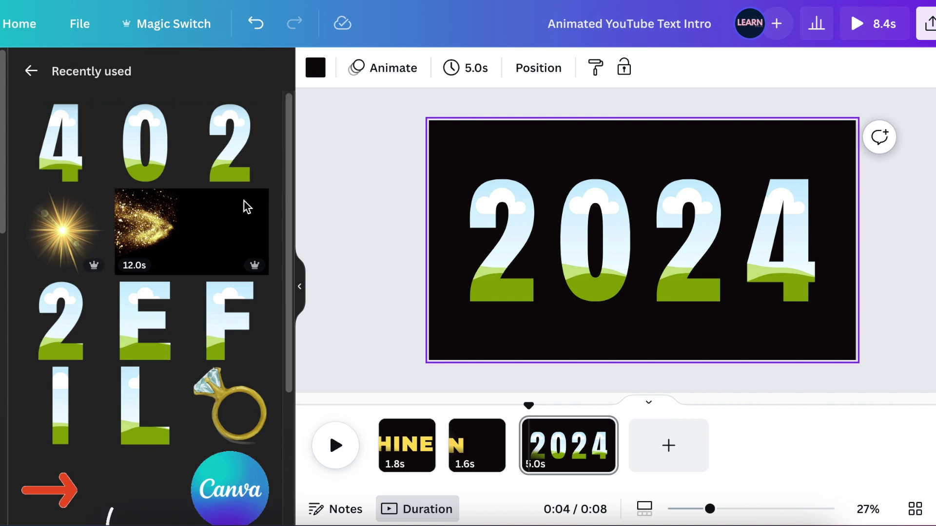
pyautogui.click(256, 207)
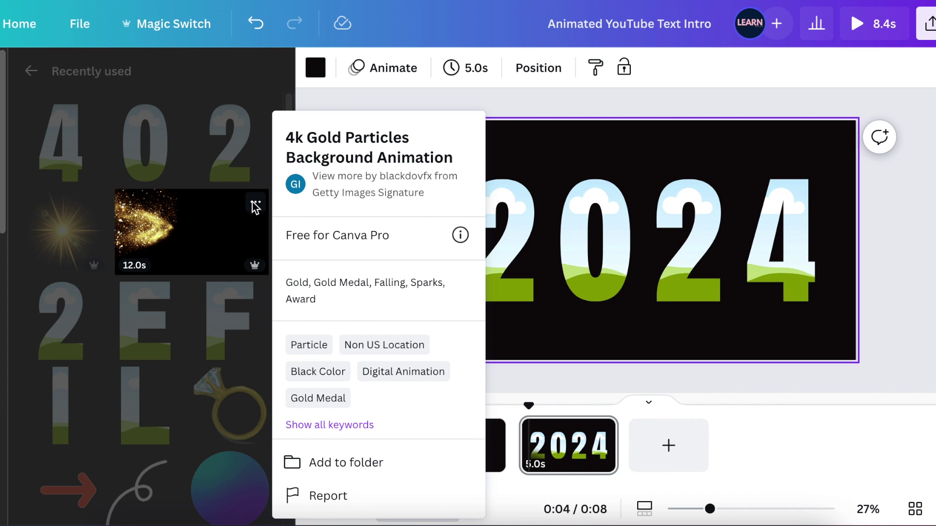
pyautogui.click(198, 239)
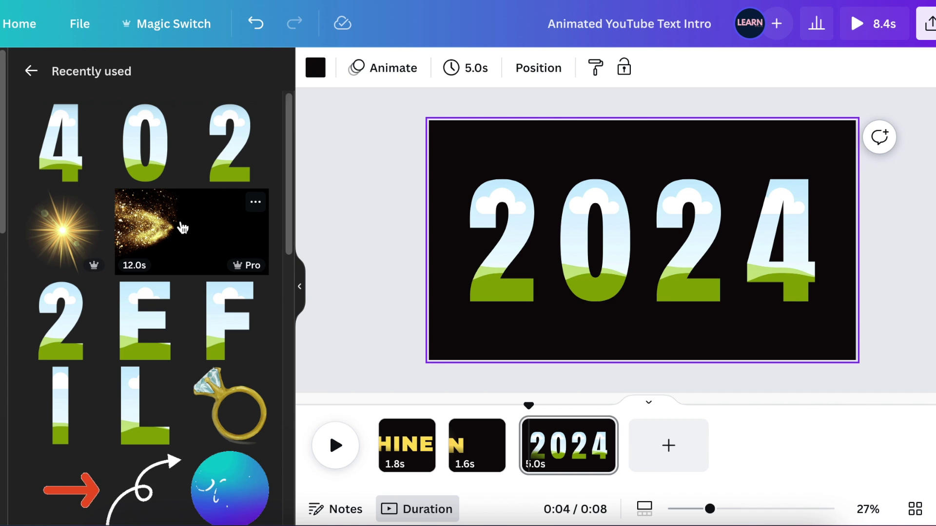
# Drop the gold particles video into the first 2 and crop it to span the page
pyautogui.moveTo(184, 227); pyautogui.dragTo(516, 228)
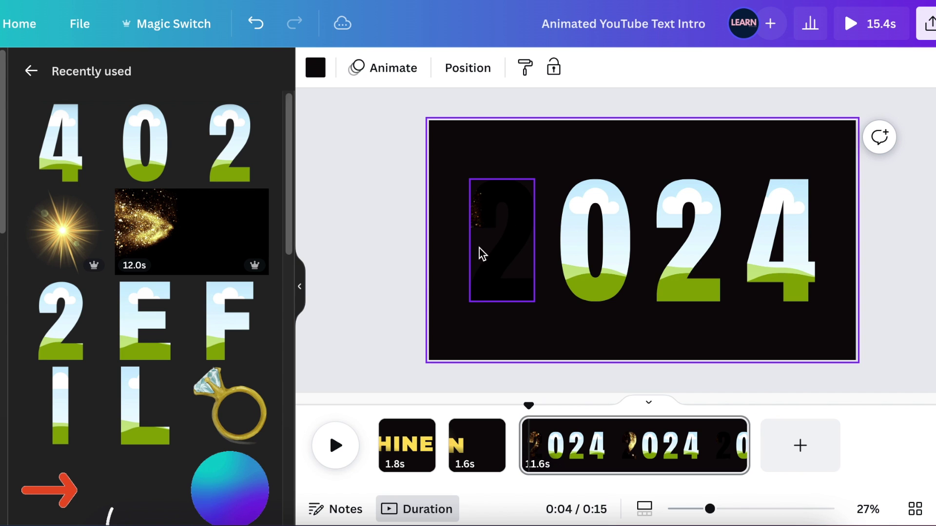
pyautogui.click(520, 201)
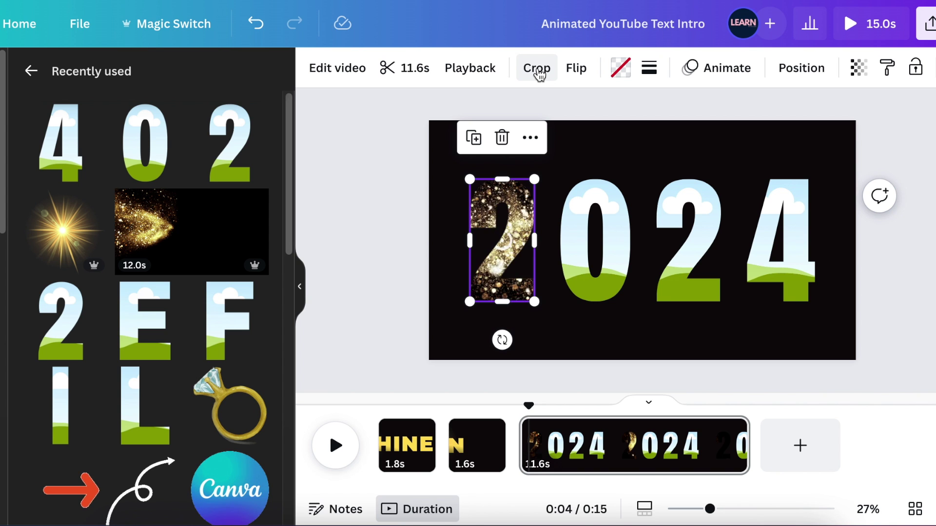
pyautogui.click(538, 71)
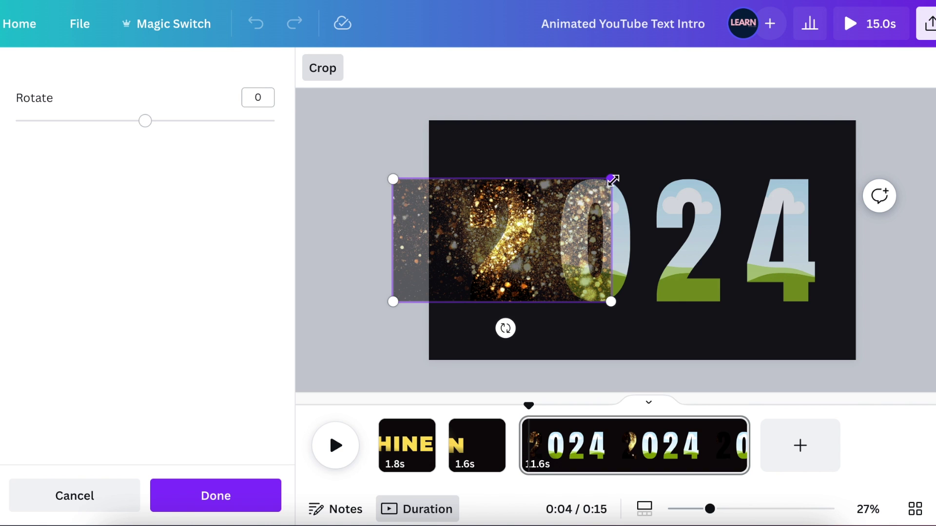
pyautogui.moveTo(612, 181); pyautogui.dragTo(741, 185)
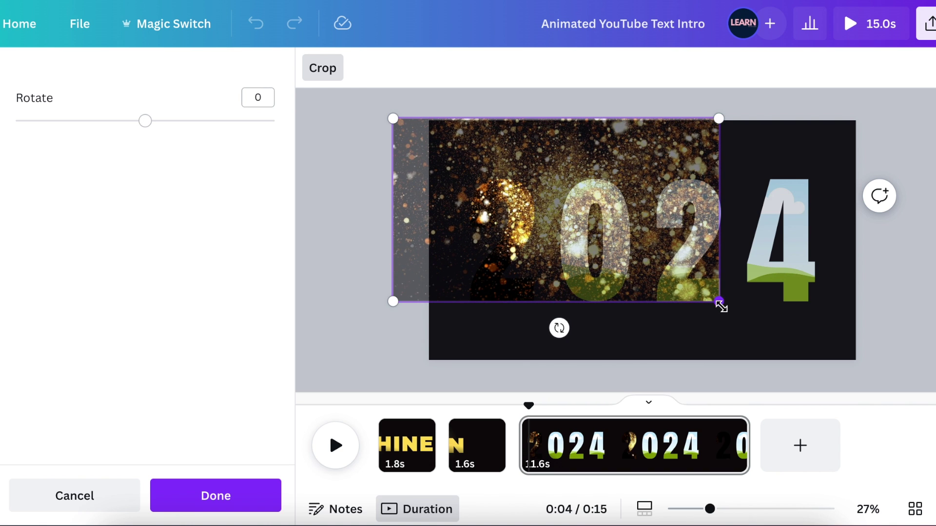
pyautogui.moveTo(719, 302); pyautogui.dragTo(808, 351)
pyautogui.moveTo(660, 277); pyautogui.dragTo(705, 278)
pyautogui.moveTo(852, 122); pyautogui.dragTo(852, 117)
pyautogui.moveTo(801, 178); pyautogui.dragTo(803, 187)
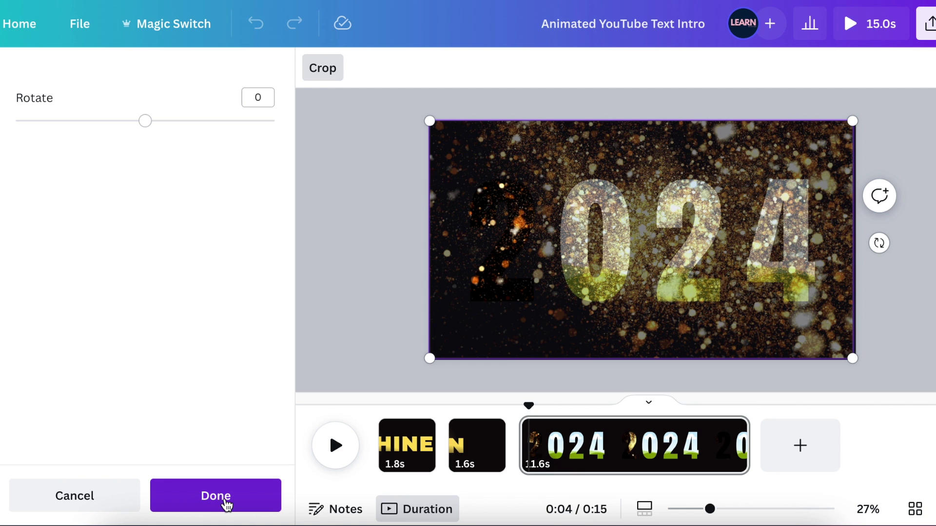
# Confirm the 2's framing, then fill the 0 with gold particles footage sized to the page
pyautogui.click(216, 495)
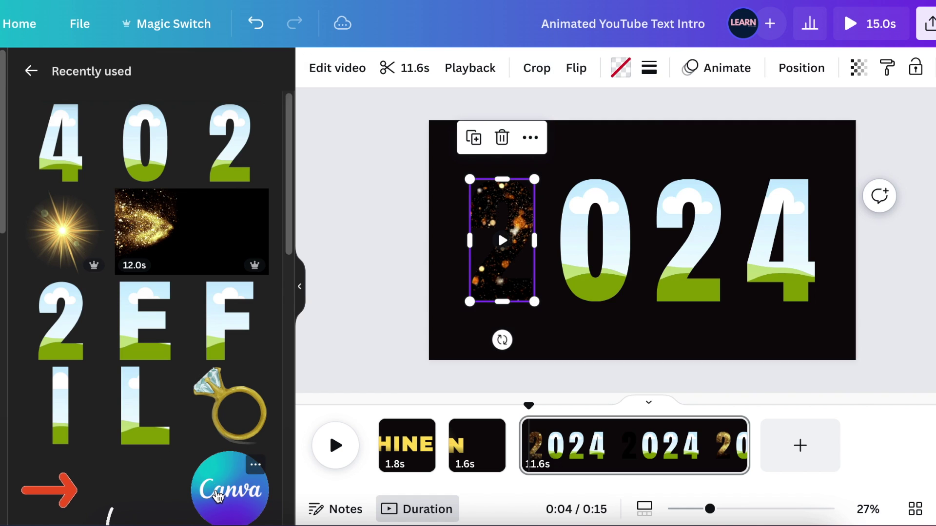
pyautogui.moveTo(170, 229); pyautogui.dragTo(575, 257)
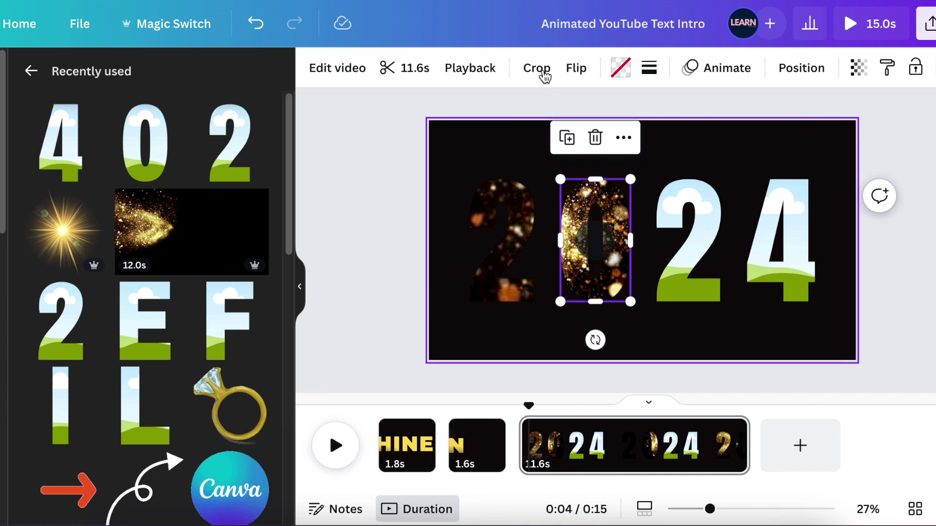
pyautogui.click(545, 74)
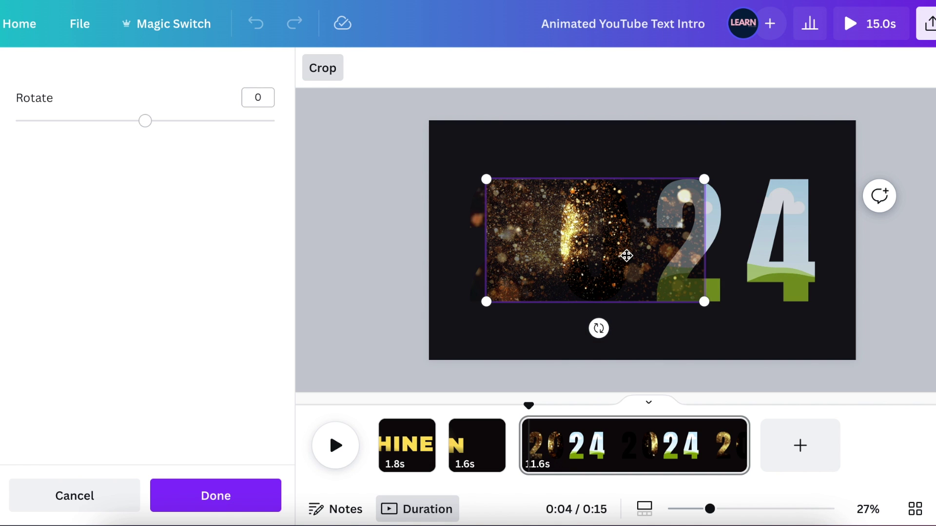
pyautogui.moveTo(626, 256); pyautogui.dragTo(568, 209)
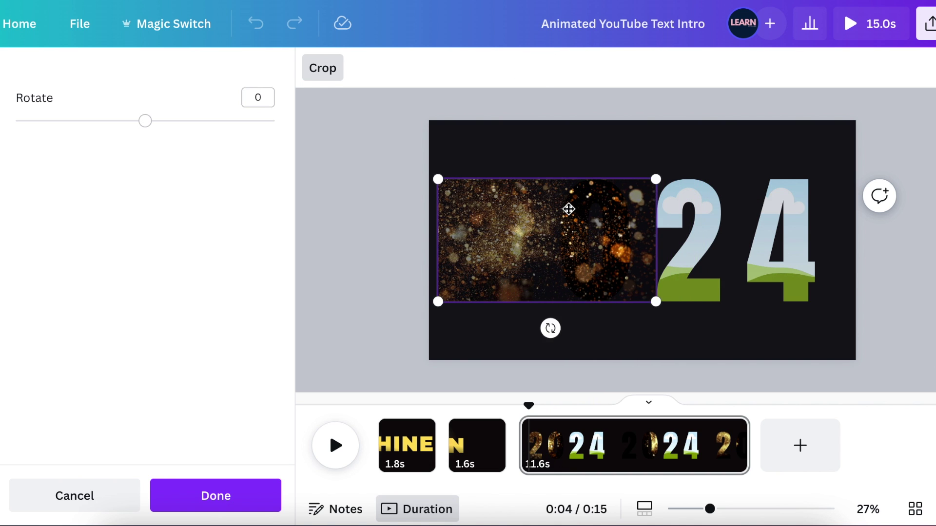
pyautogui.moveTo(656, 308); pyautogui.dragTo(772, 329)
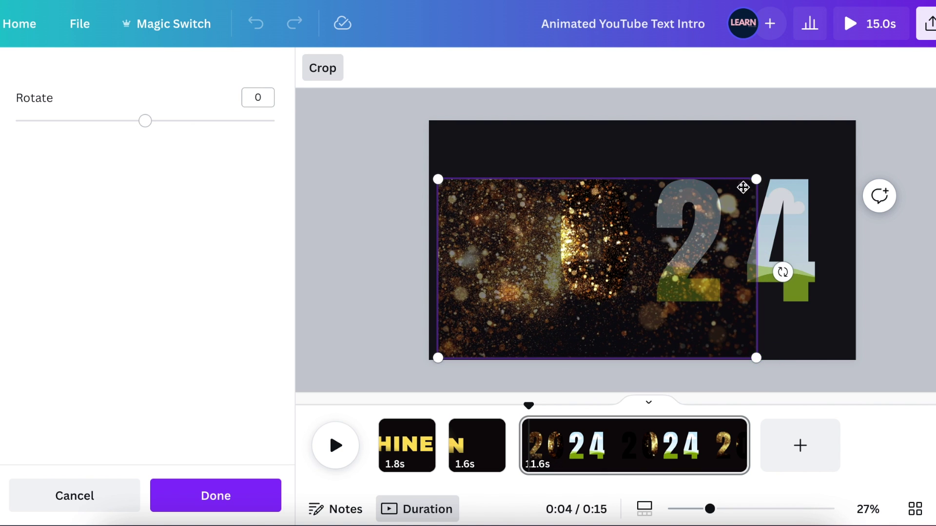
pyautogui.moveTo(765, 175); pyautogui.dragTo(852, 120)
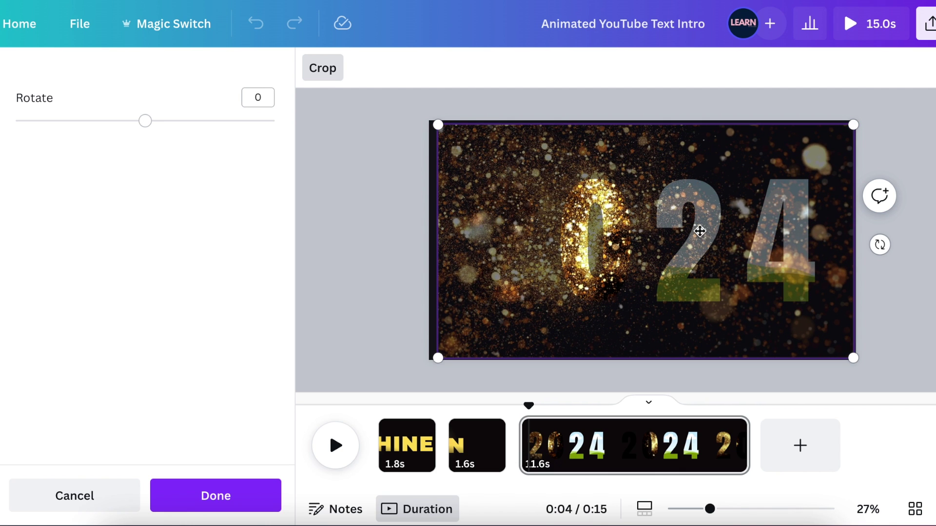
pyautogui.moveTo(854, 359); pyautogui.dragTo(854, 358)
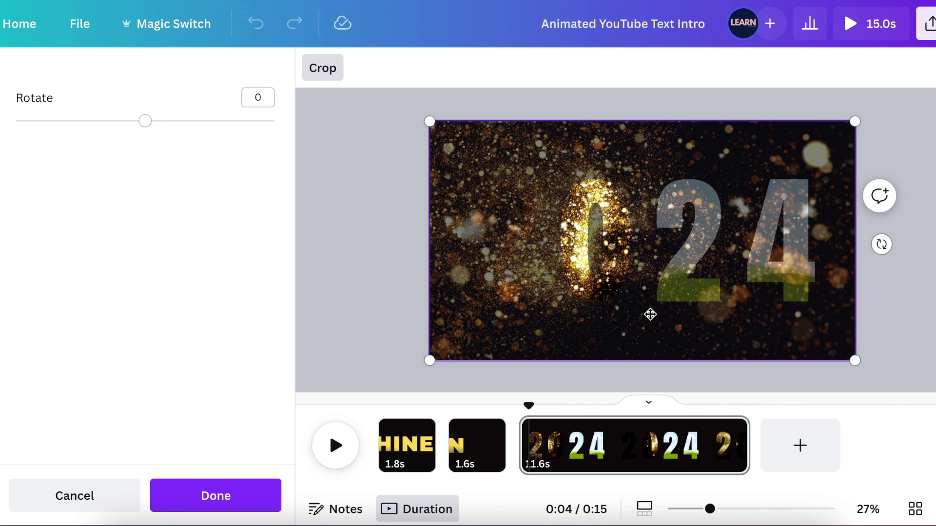
pyautogui.click(240, 500)
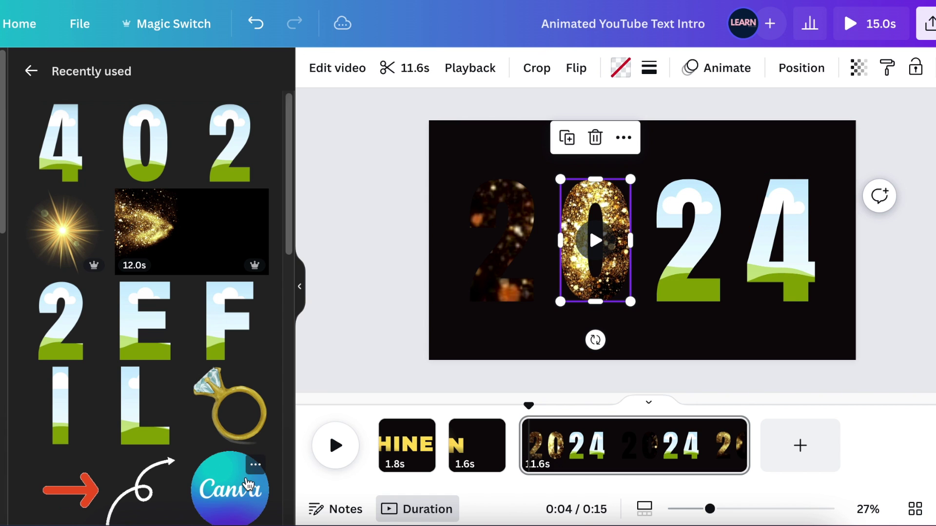
# Fill the second 2 and the 4 with the gold video, then preview the footage
pyautogui.moveTo(176, 244); pyautogui.dragTo(691, 238)
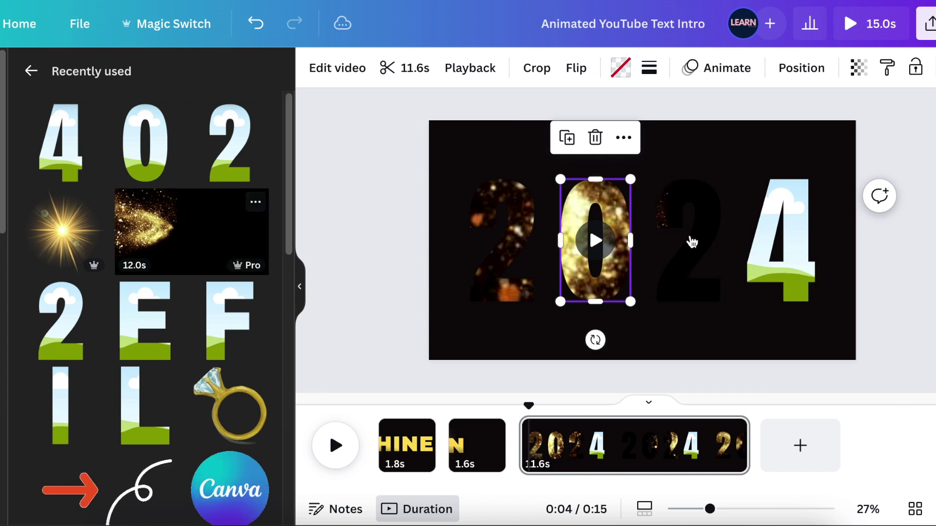
pyautogui.doubleClick(691, 238)
pyautogui.click(436, 363)
pyautogui.moveTo(52, 230); pyautogui.dragTo(783, 241)
pyautogui.click(538, 69)
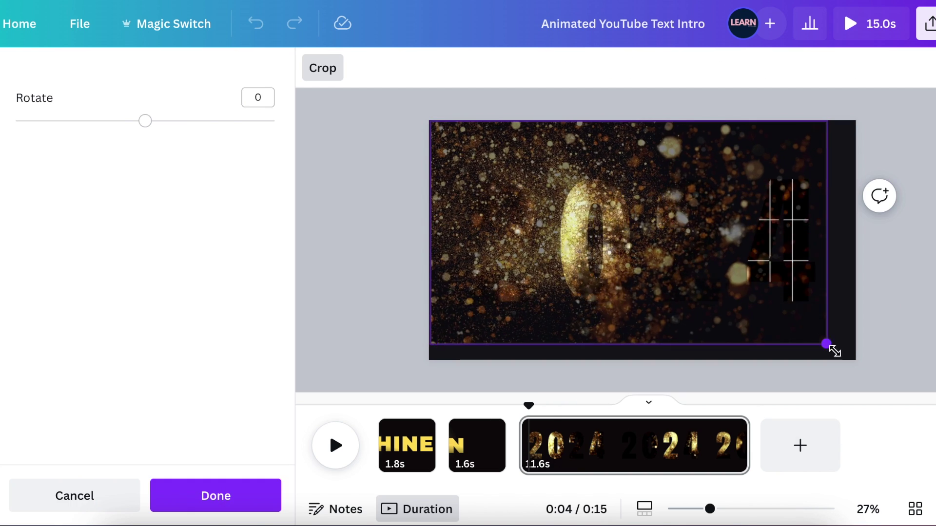
pyautogui.click(570, 355)
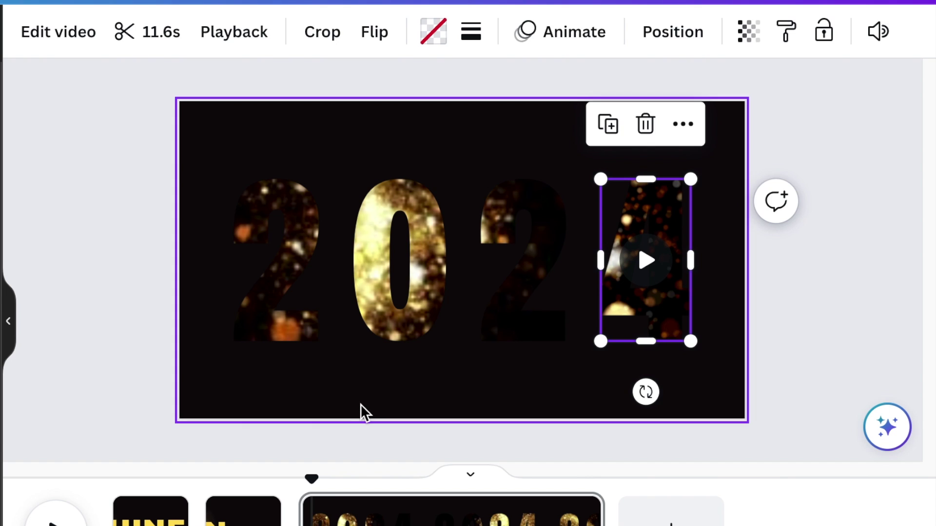
pyautogui.click(361, 405)
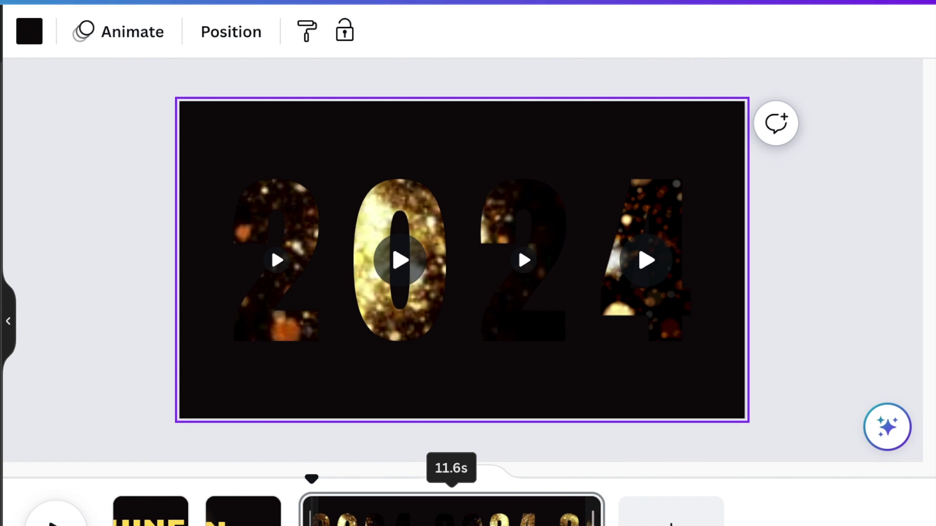
pyautogui.click(517, 247)
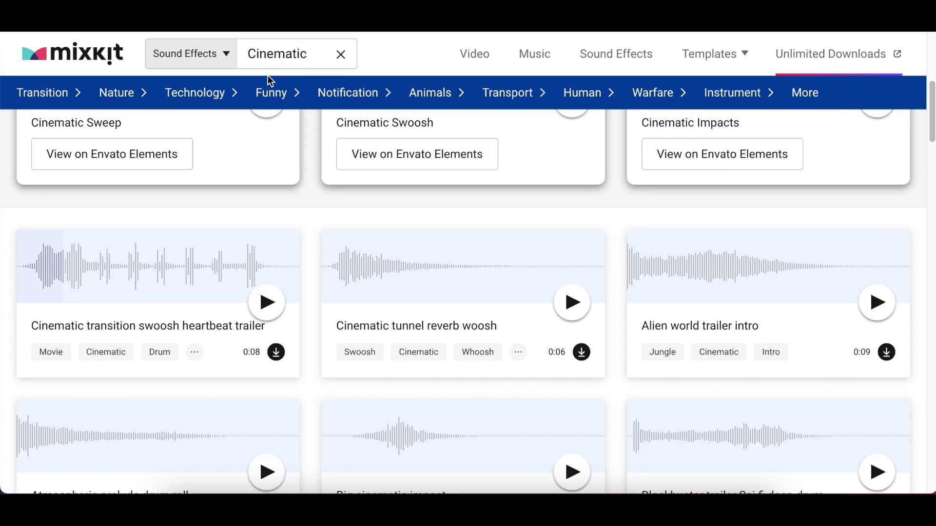
# Play and stop the 0:08 Cinematic transition swoosh heartbeat trailer preview on Mixkit
pyautogui.click(267, 306)
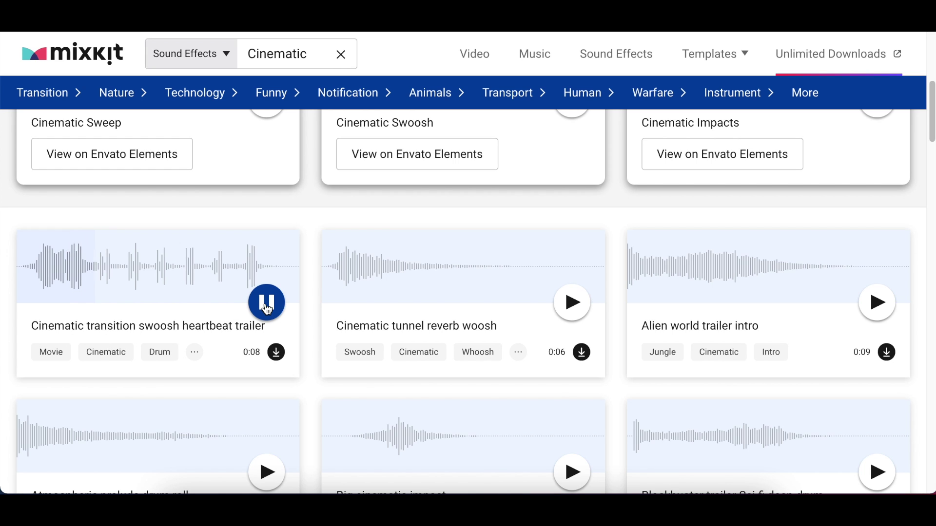
pyautogui.click(266, 307)
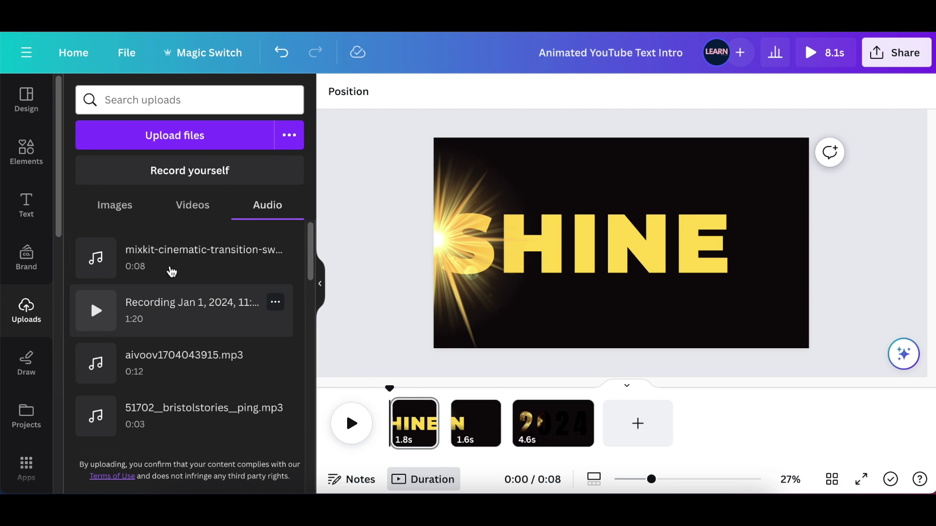
# Add the uploaded mixkit cinematic transition sound as an 8.1s track and play the intro
pyautogui.click(180, 260)
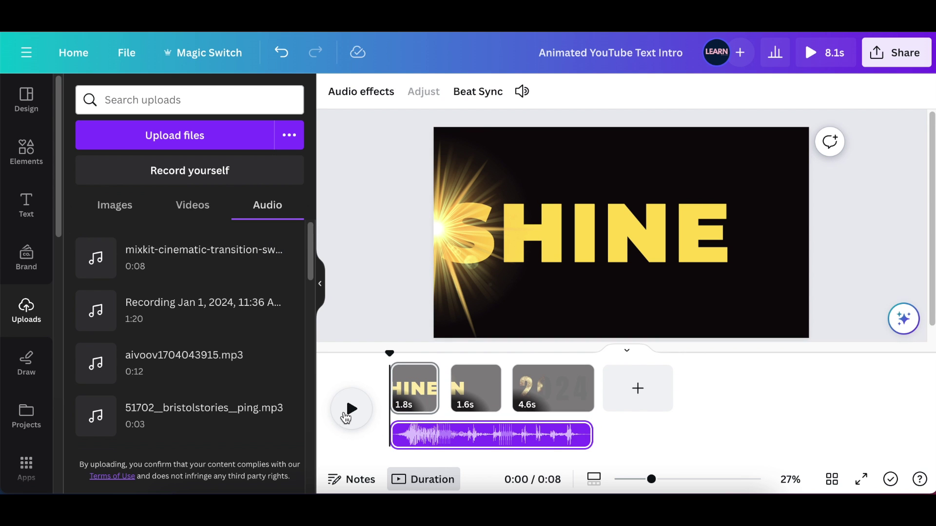
pyautogui.click(351, 409)
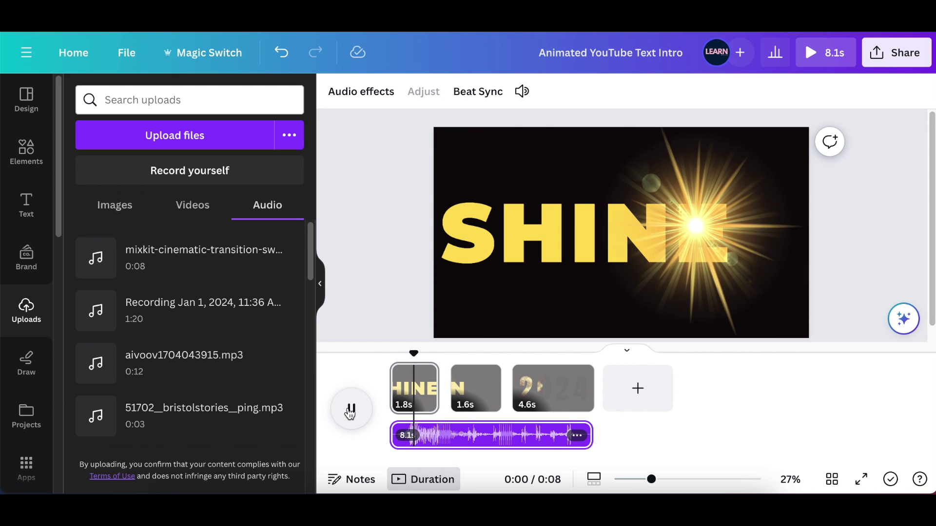